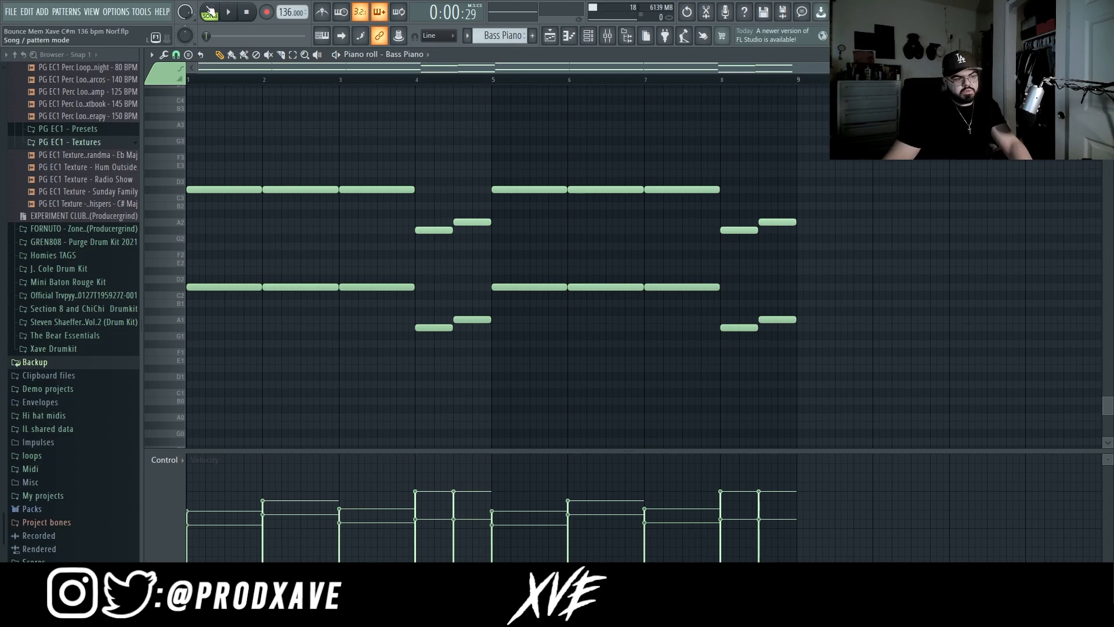
Examine the Bass Piano pattern by marking its root notes and bar-four notes in the piano roll, then open the mixer.
key("space")
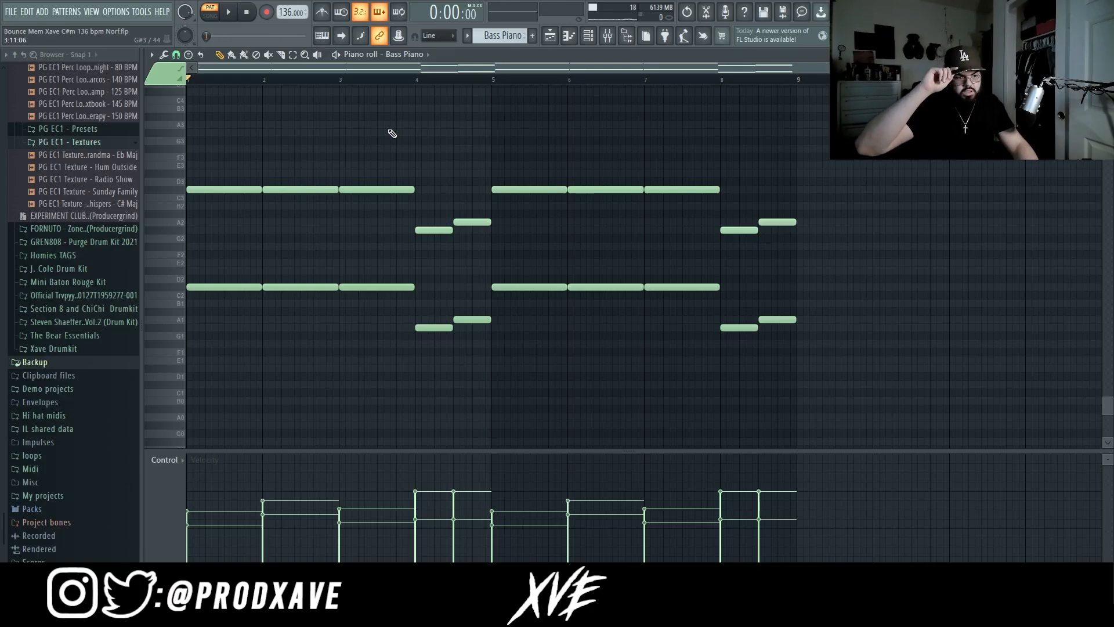
left_click(225, 189)
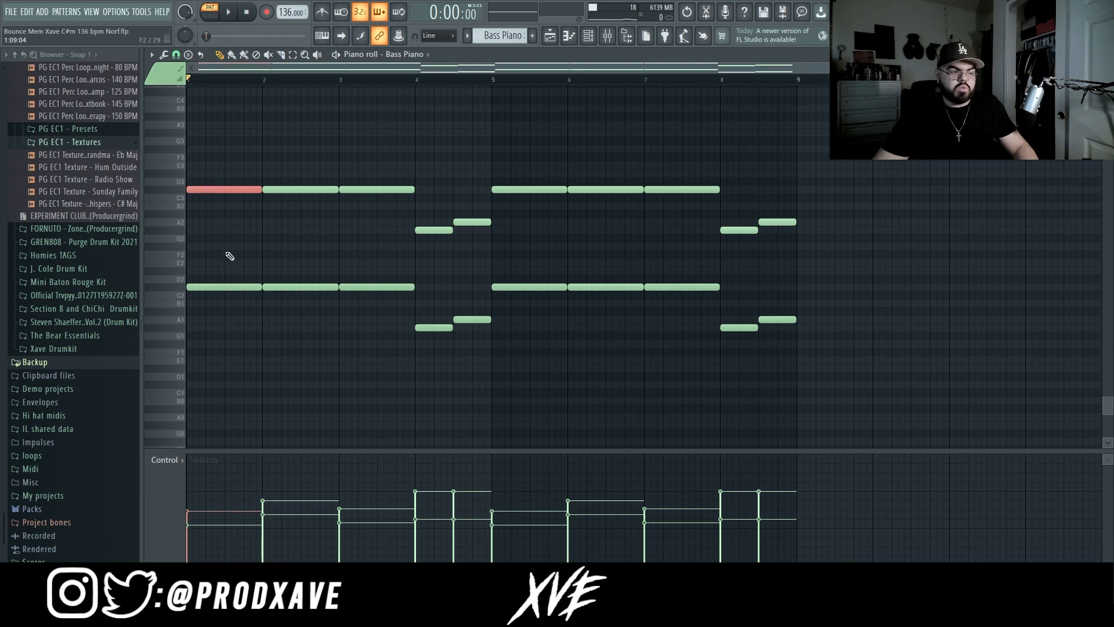
left_click_drag(426, 212, 450, 258)
left_click_drag(455, 200, 511, 302)
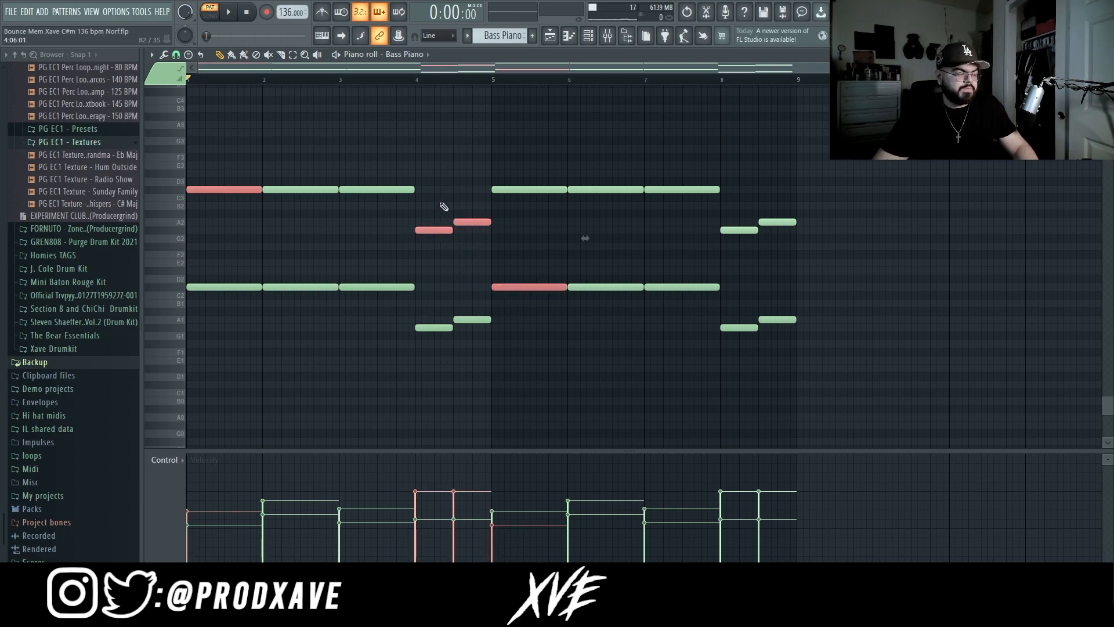
left_click(464, 159)
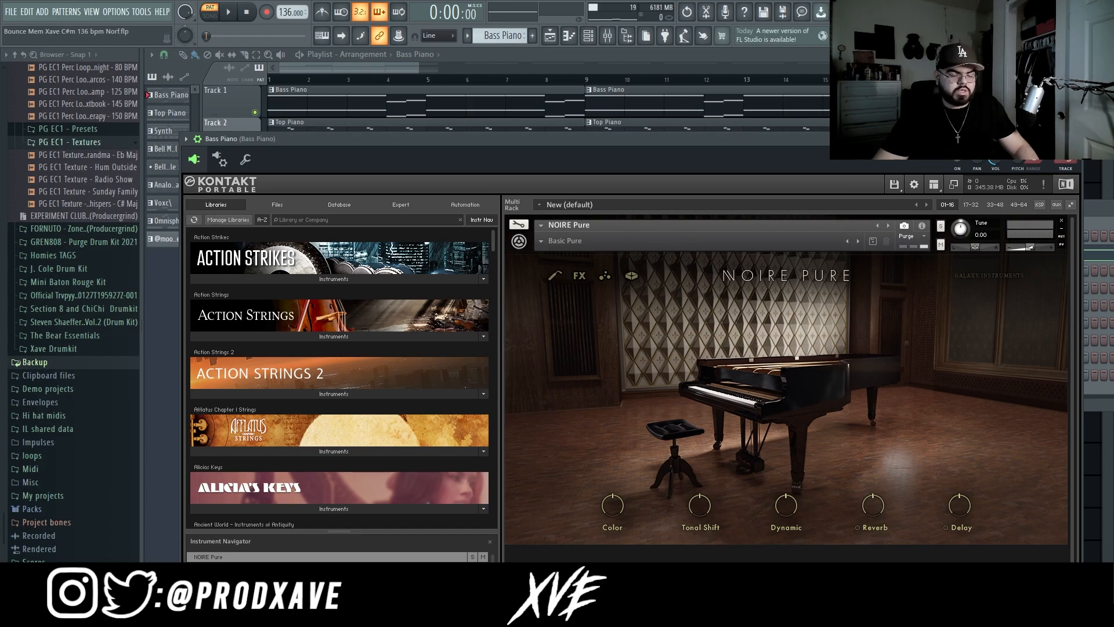
left_click(608, 35)
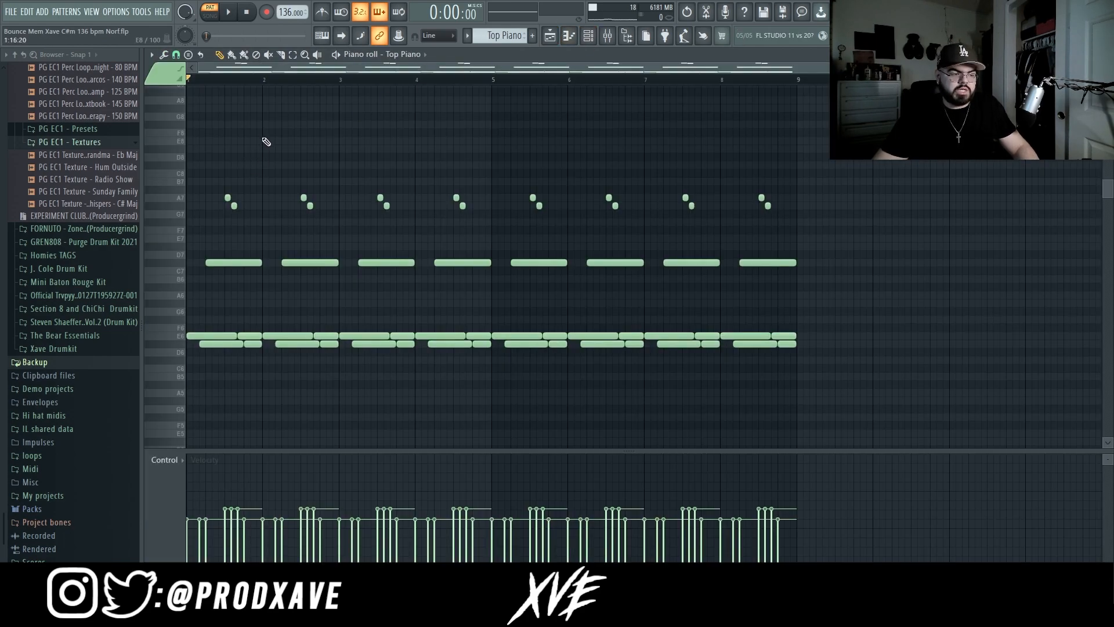
Review the Top Piano notes in the piano roll and play the pattern with its mixer track's effects bypassed.
scroll(256, 150, "down", 2)
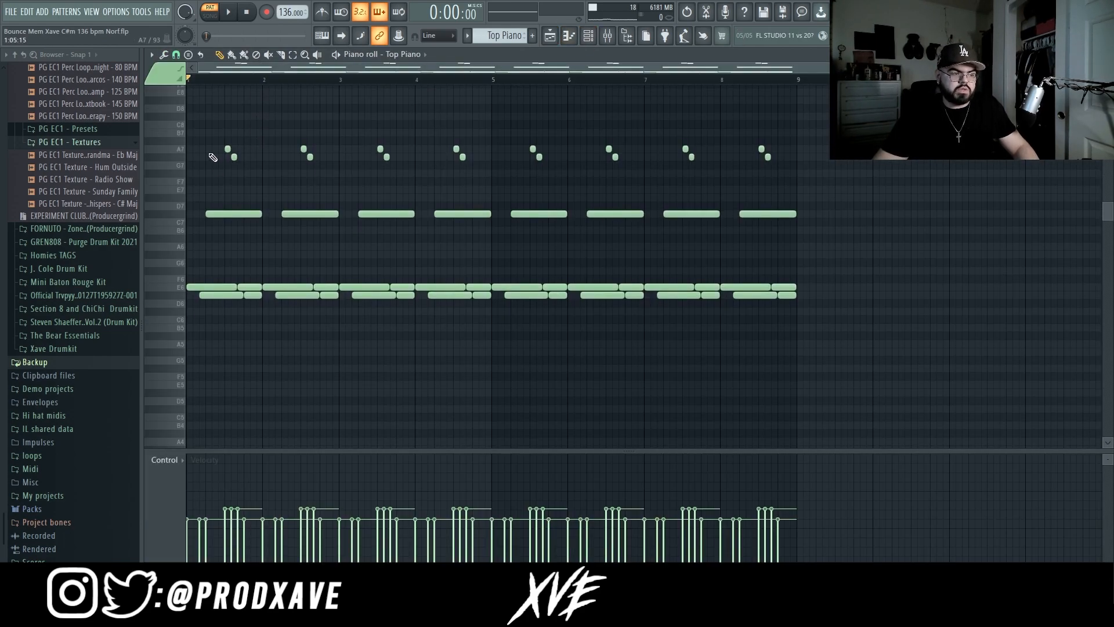
key("space")
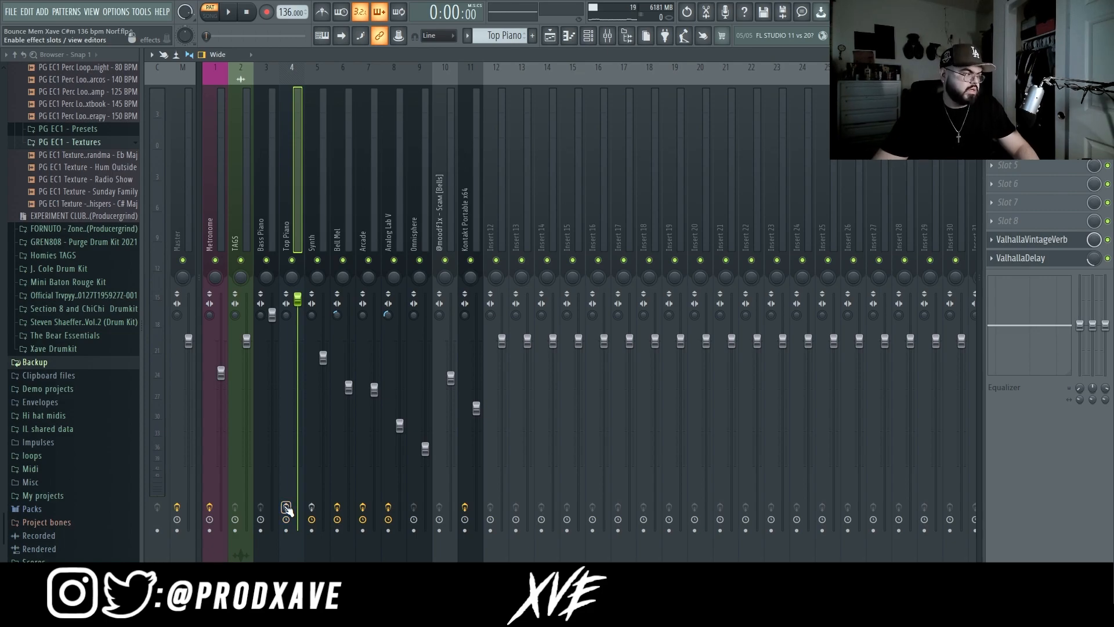
key("space")
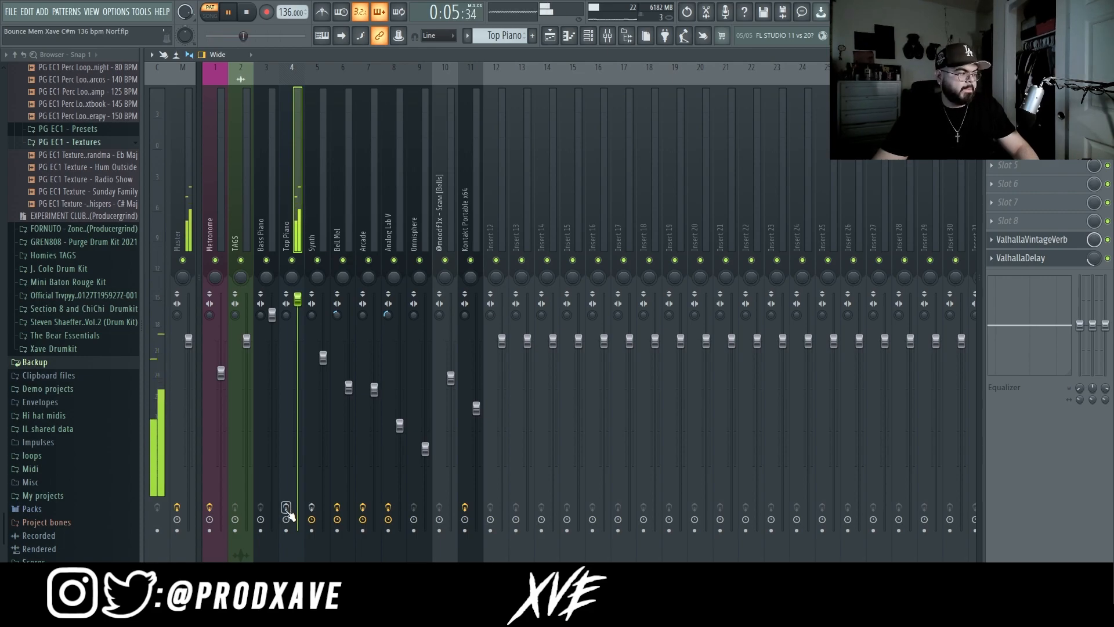
key("space")
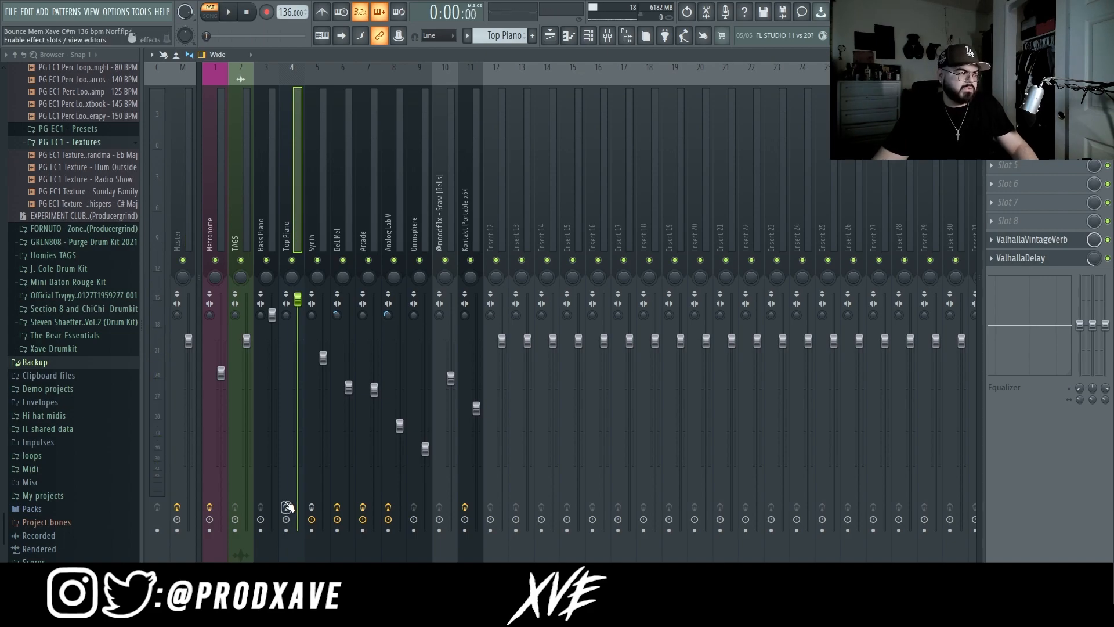
Enable the Top Piano track's effects and inspect its Parametric EQ 2, HalfTime, ValhallaVintageVerb and ValhallaDelay settings.
left_click(286, 507)
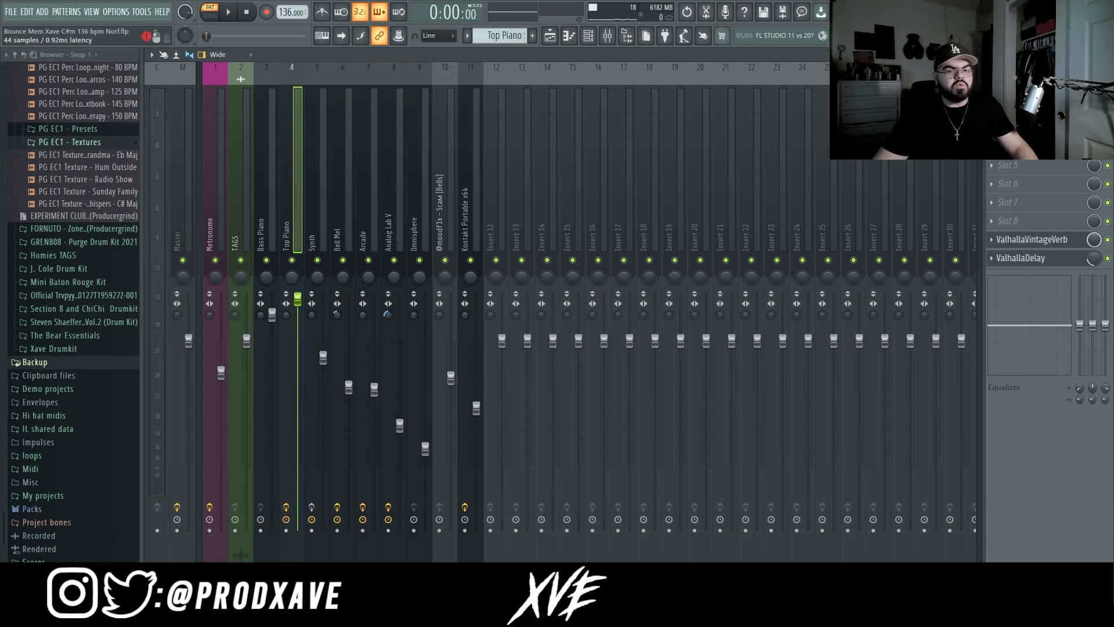
left_click(1030, 91)
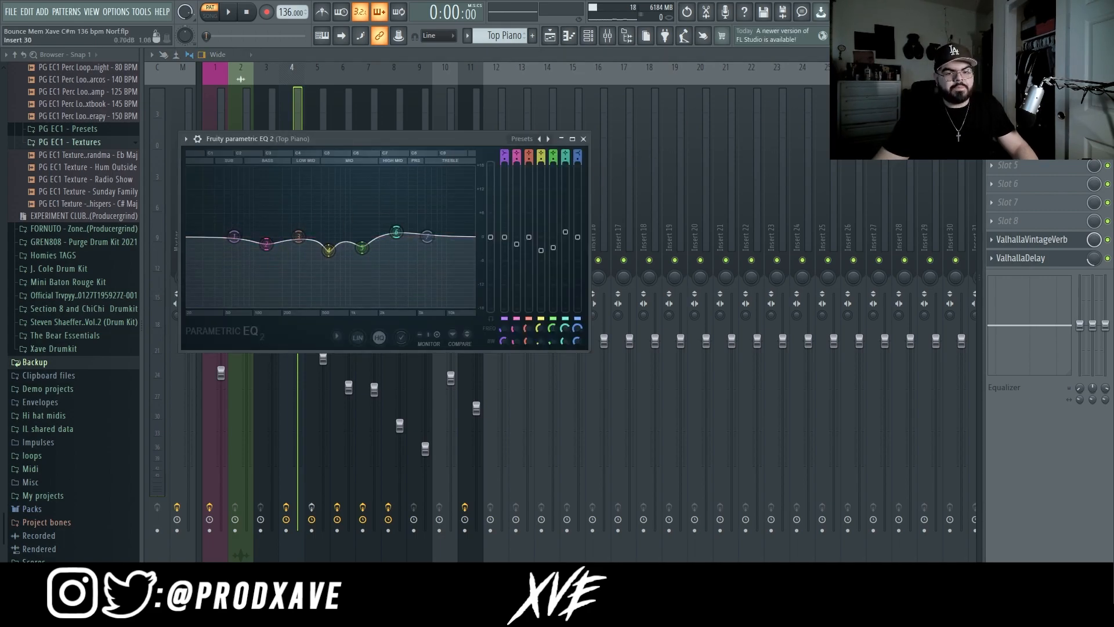
left_click(1030, 110)
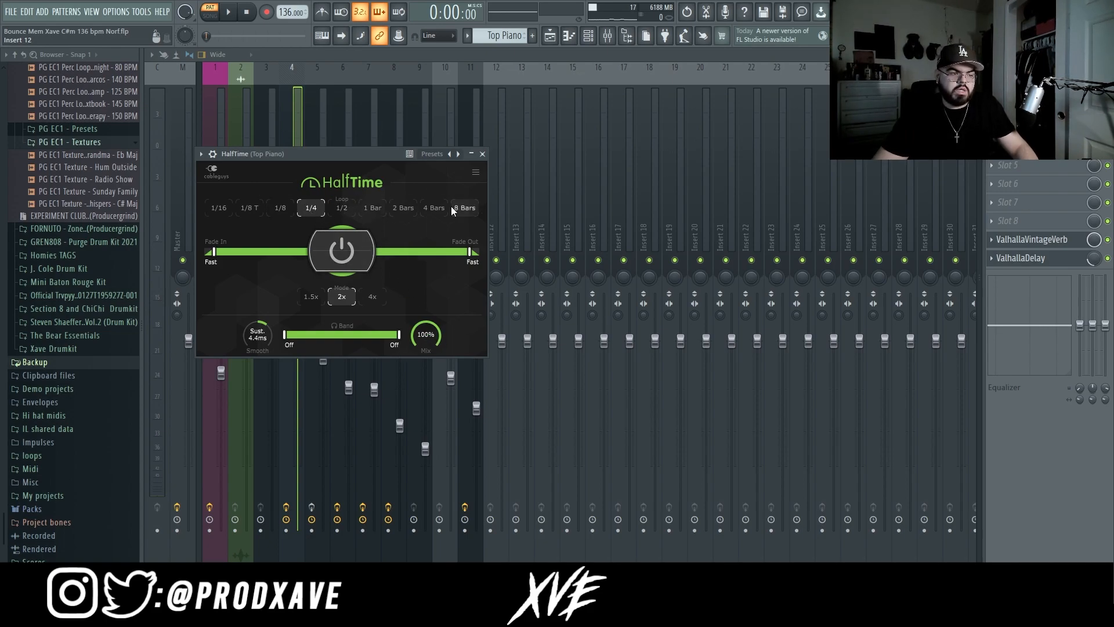
left_click(1020, 241)
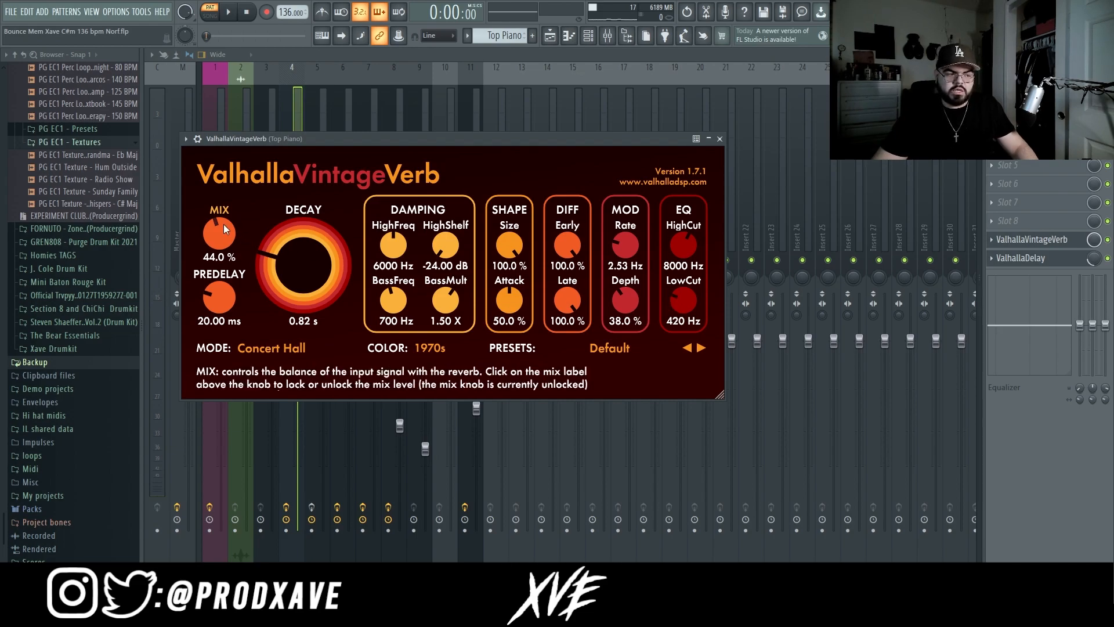
left_click(1026, 263)
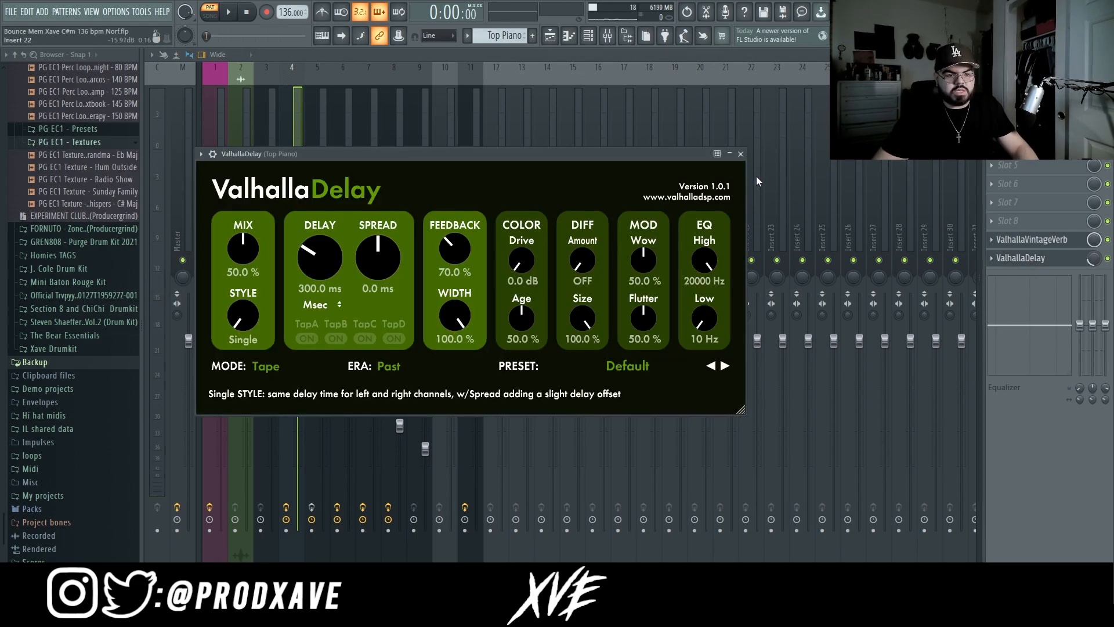
left_click(742, 155)
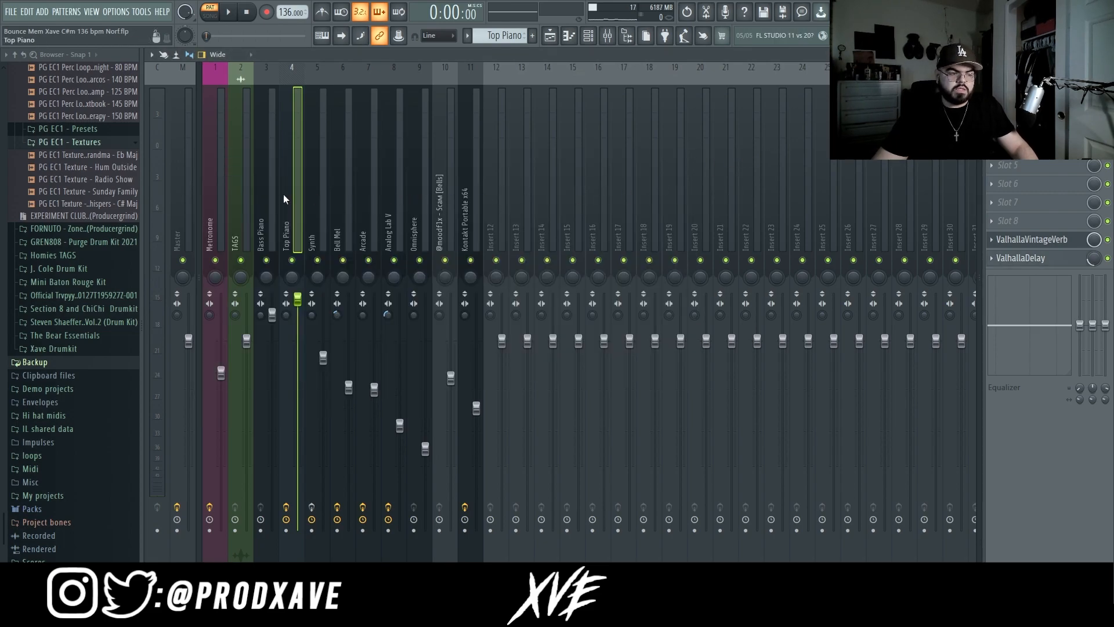
Compare the Top Piano playback with its mixer effects enabled and bypassed.
key("space")
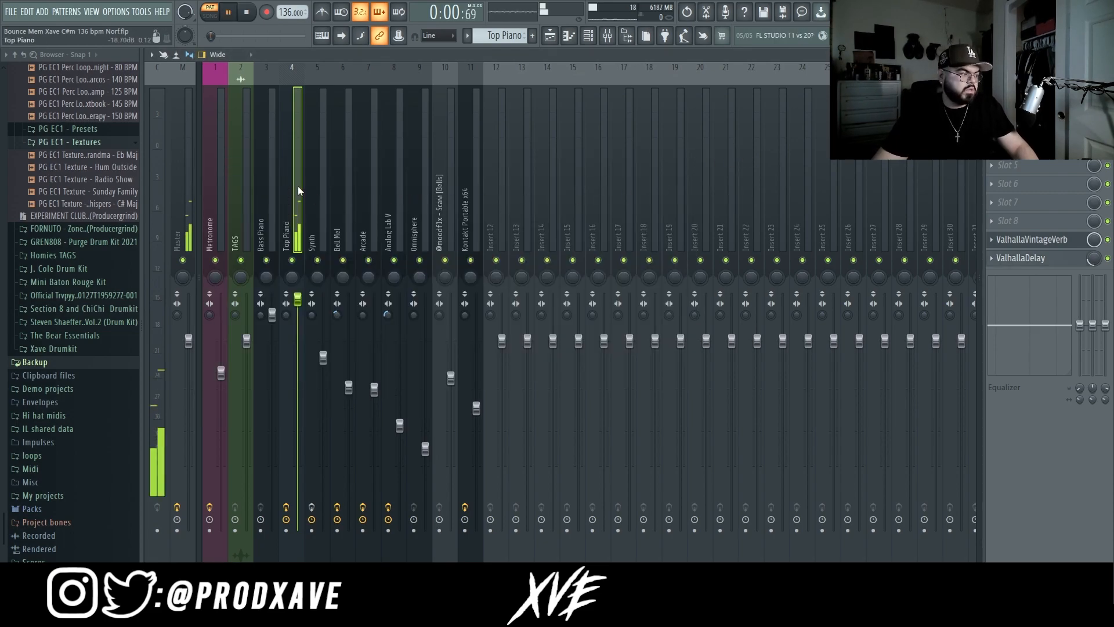
key("space")
left_click(285, 506)
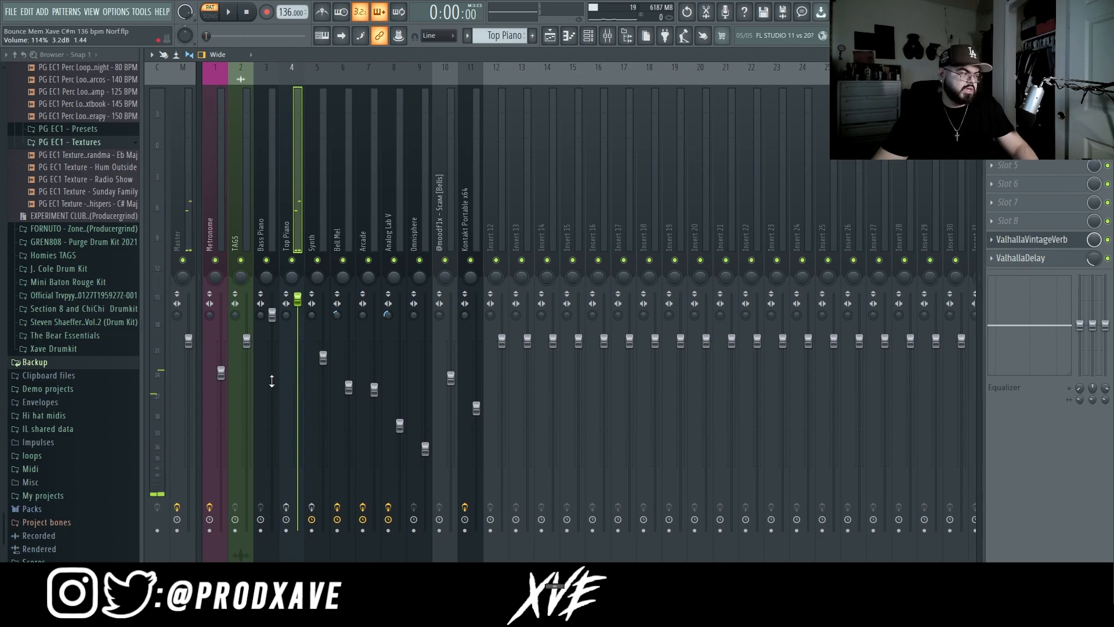
key("space")
key("space")
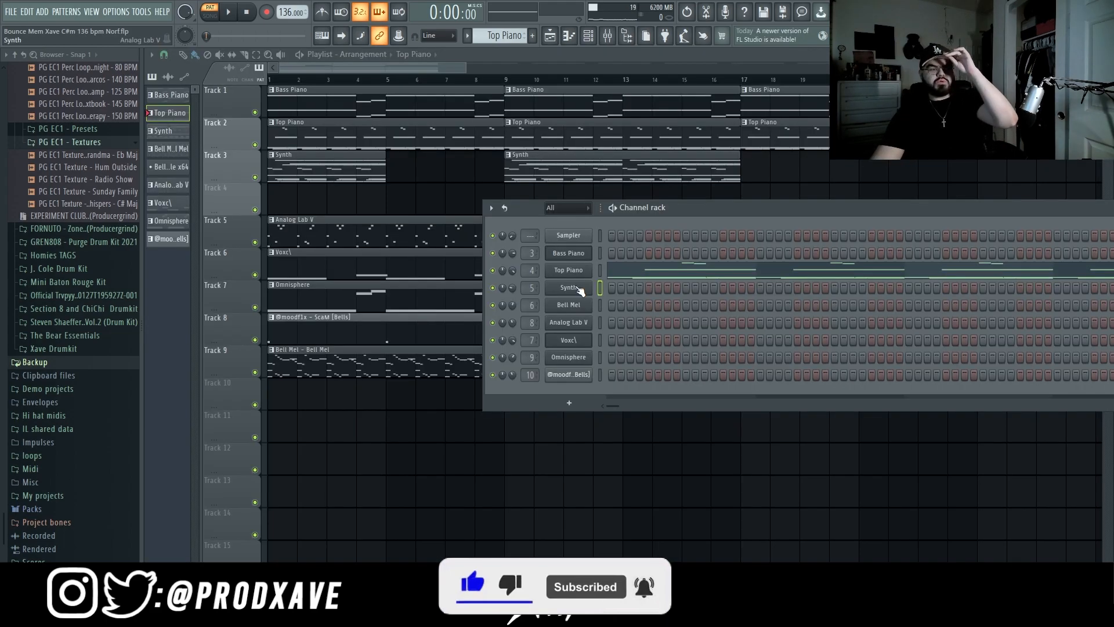
Check the Synth channel, open the first Synth clip in the piano roll and play the pattern.
left_click(569, 288)
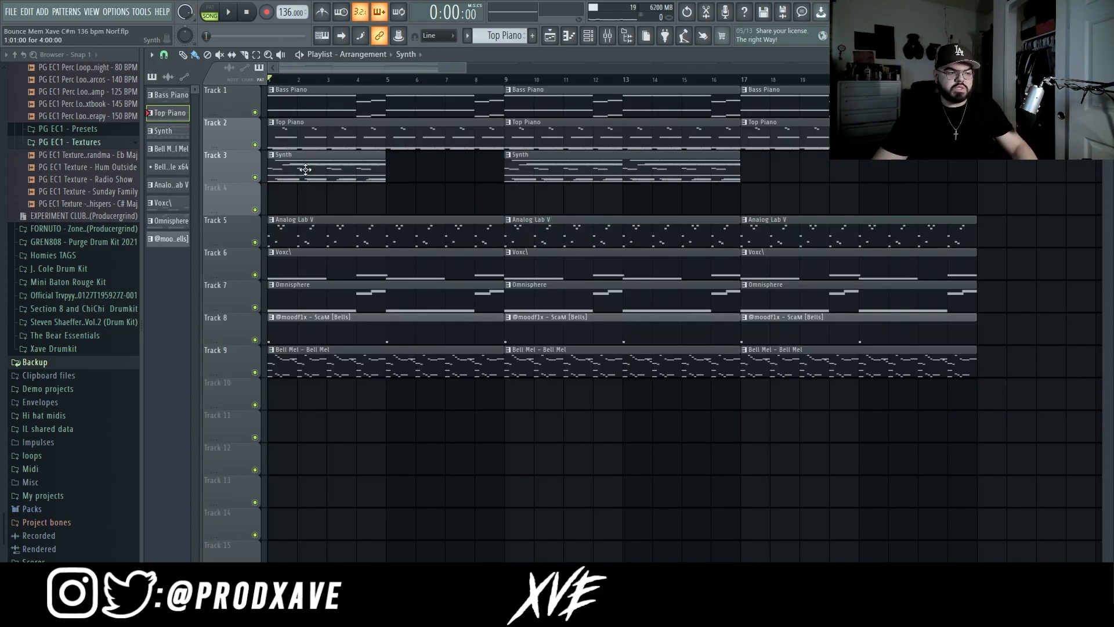
double_click(305, 169)
key("space")
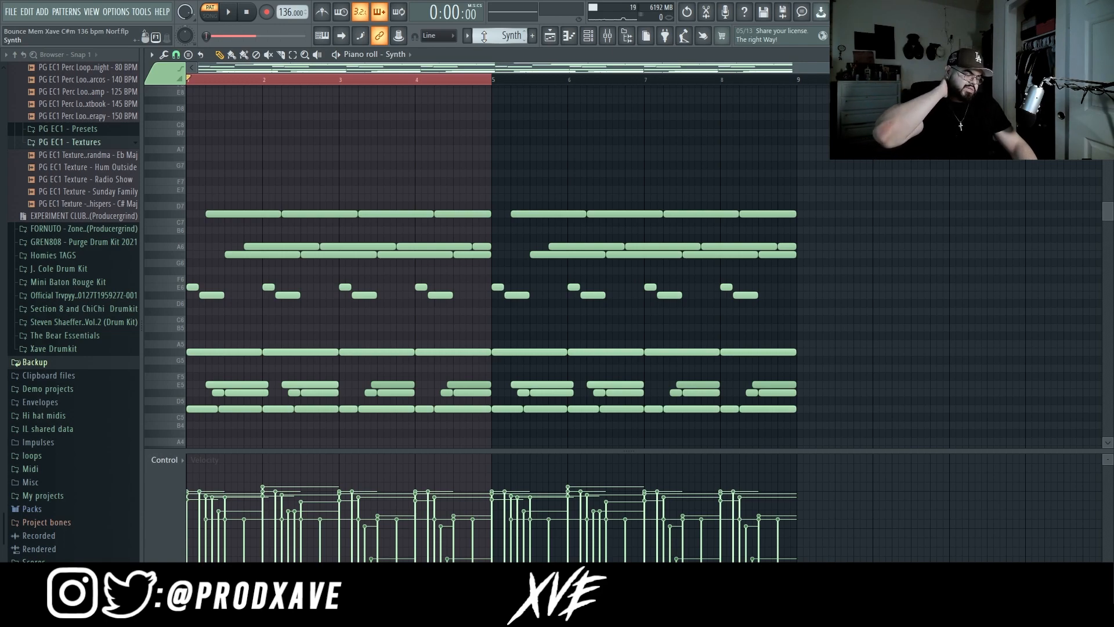
Inspect the Synth mixer track's effects: both Parametric EQ 2 instances, HalfTime and ValhallaVintageVerb.
key("F9")
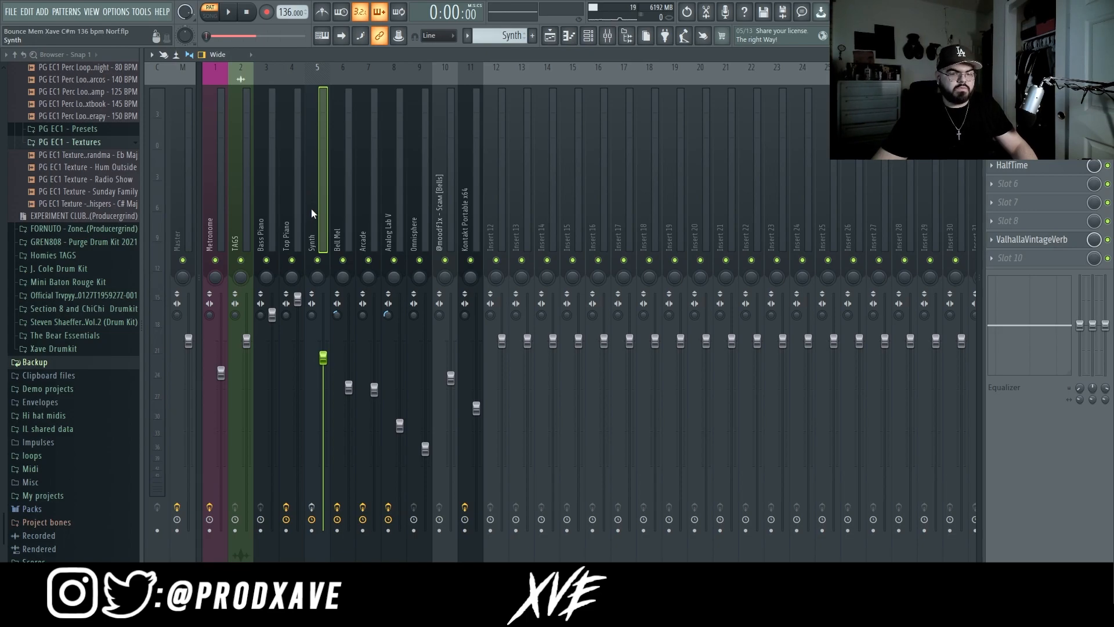
left_click(1026, 91)
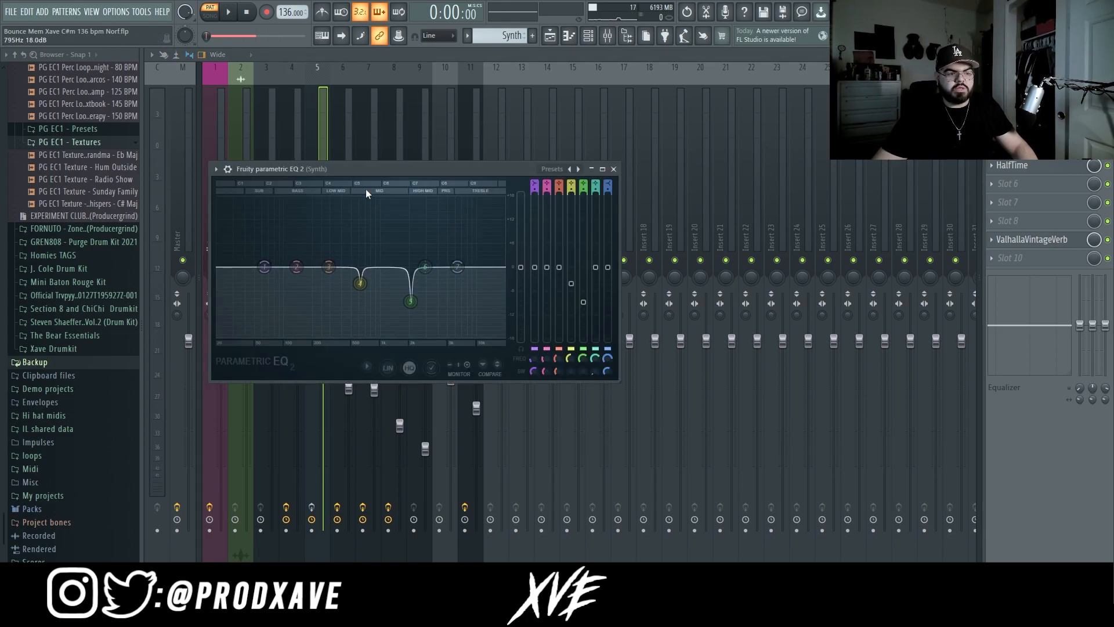
left_click(1026, 110)
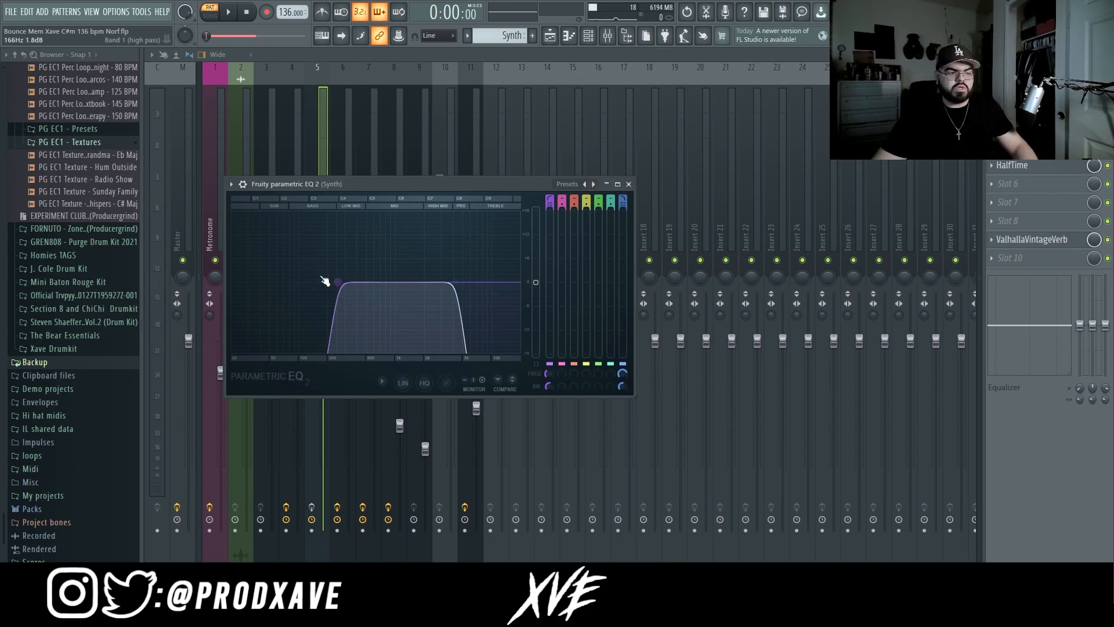
left_click(633, 183)
left_click(1022, 166)
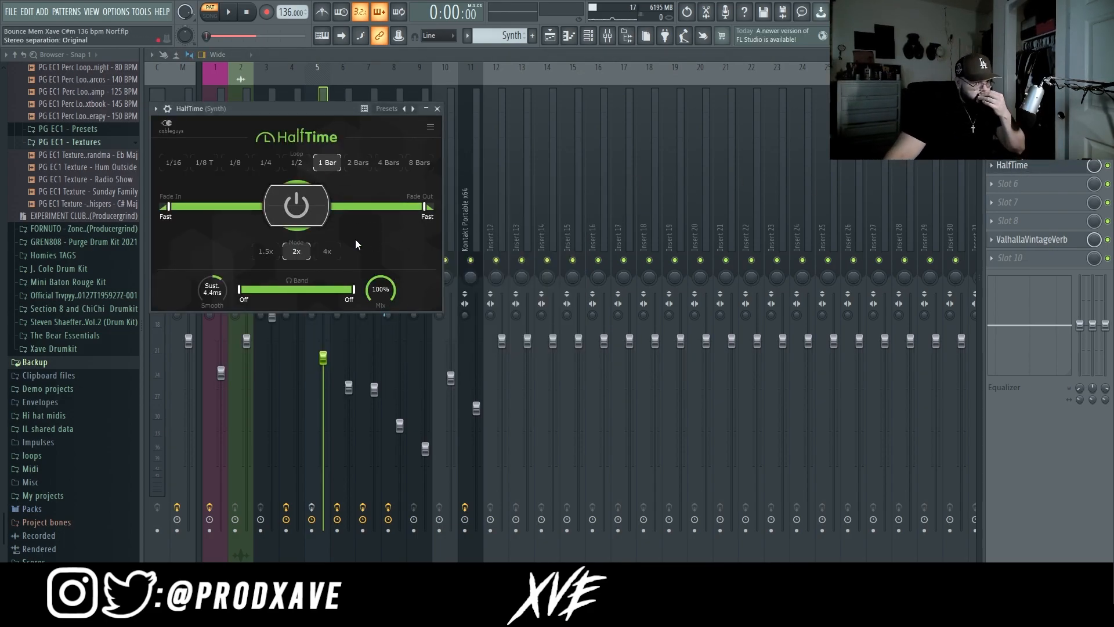
left_click(437, 109)
left_click(1032, 239)
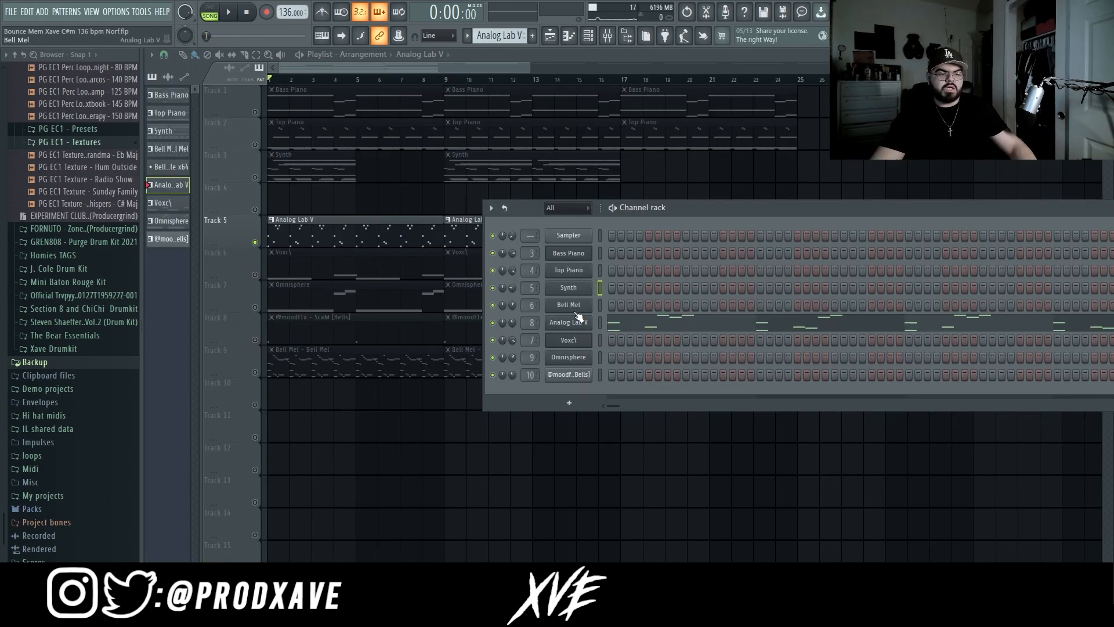
Check the Analog Lab V channel and select the lower notes of its melody in the piano roll.
left_click(569, 326)
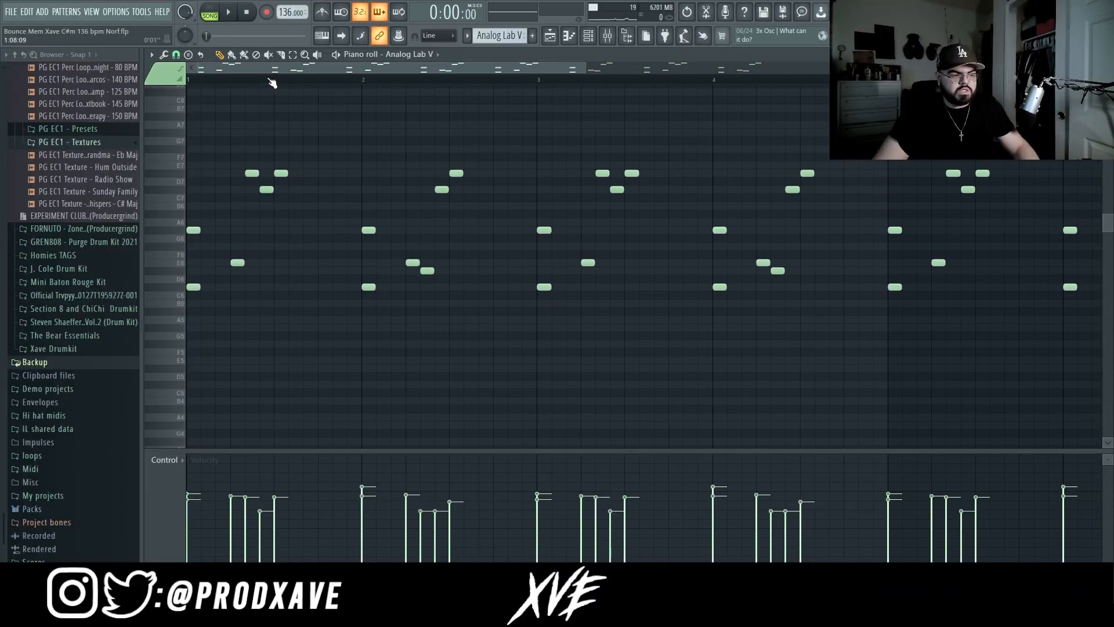
scroll(271, 80, "down", 2)
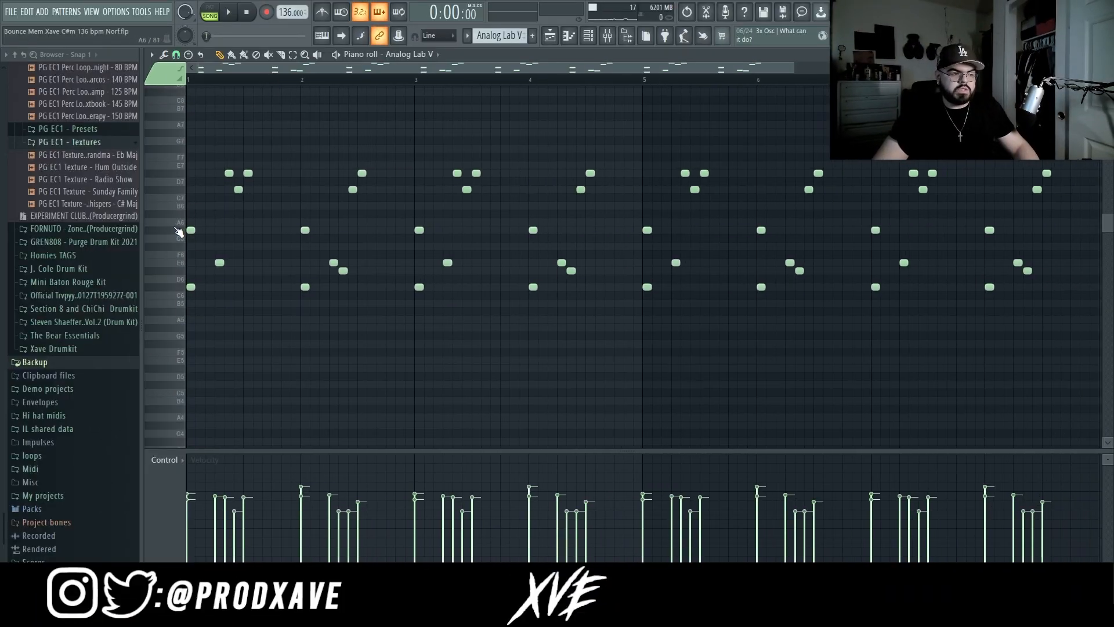
left_click_drag(179, 232, 169, 350)
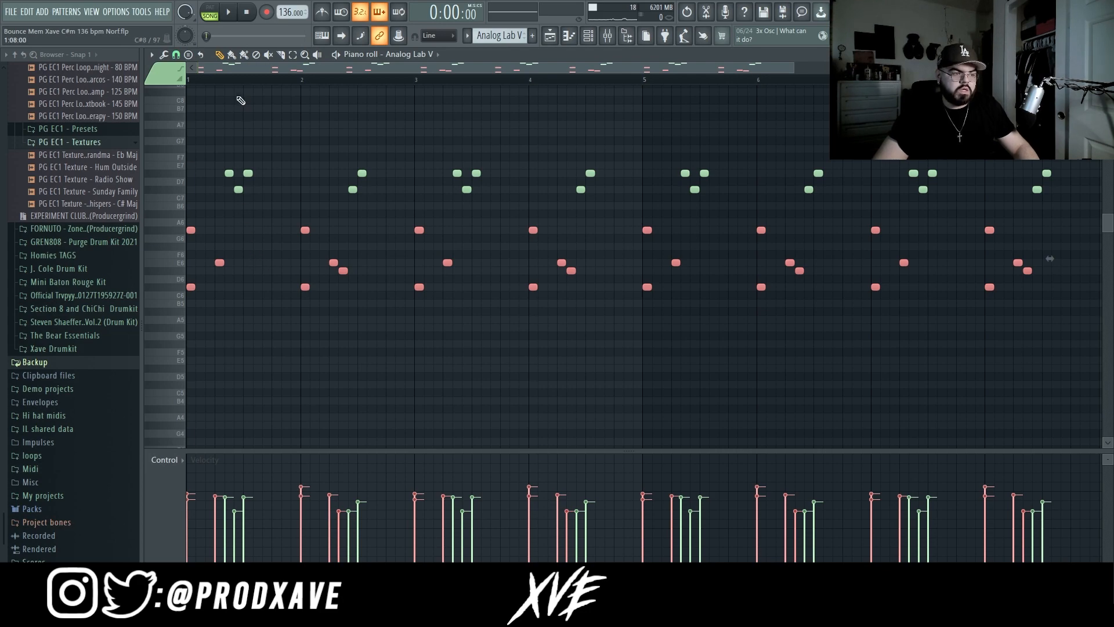
scroll(248, 85, "down", 1)
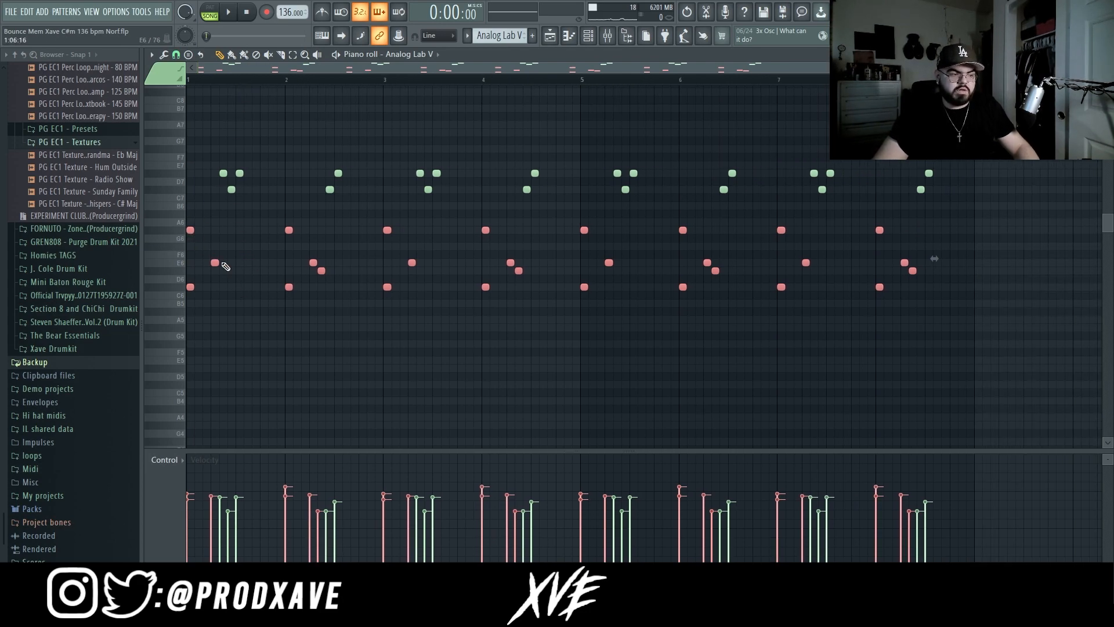
Play the Analog Lab V melody with its mixer effects bypassed and follow the notes in the piano roll.
key("F9")
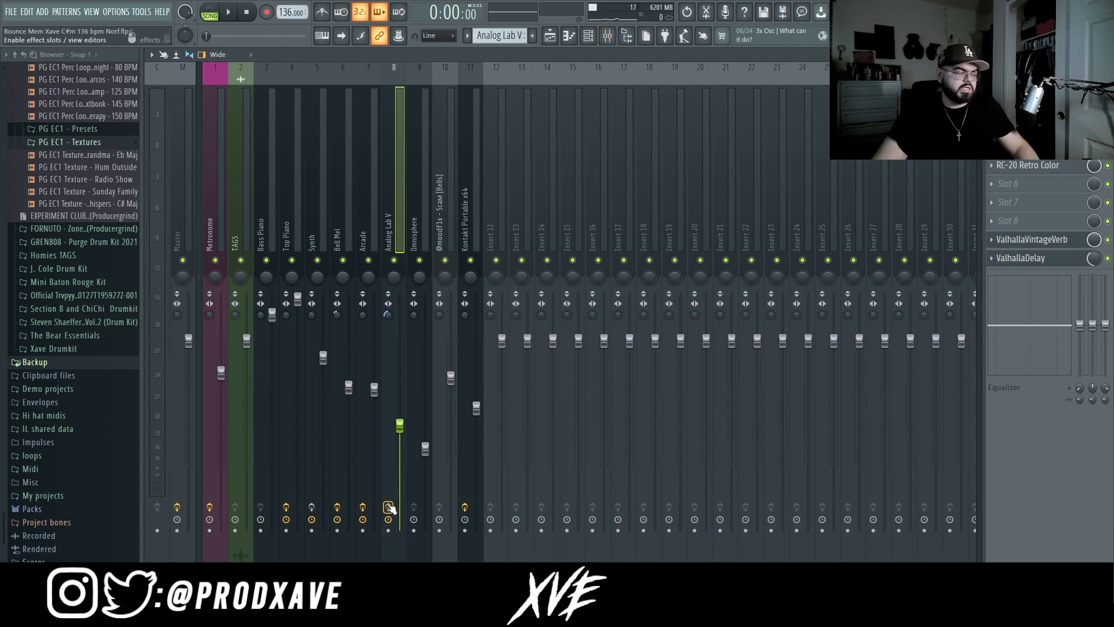
key("space")
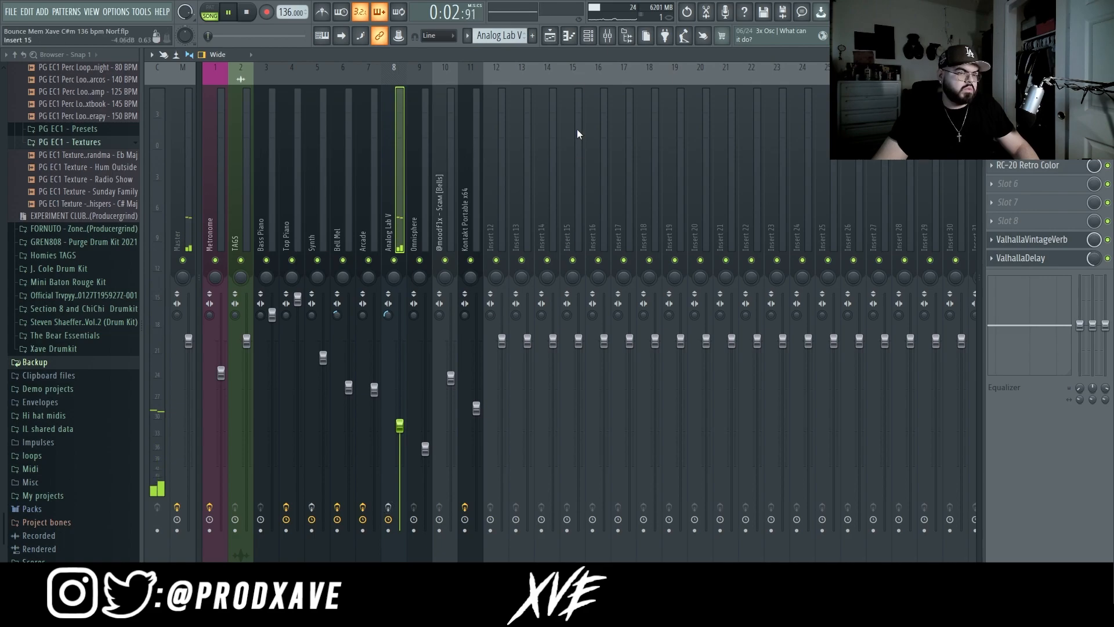
left_click(570, 38)
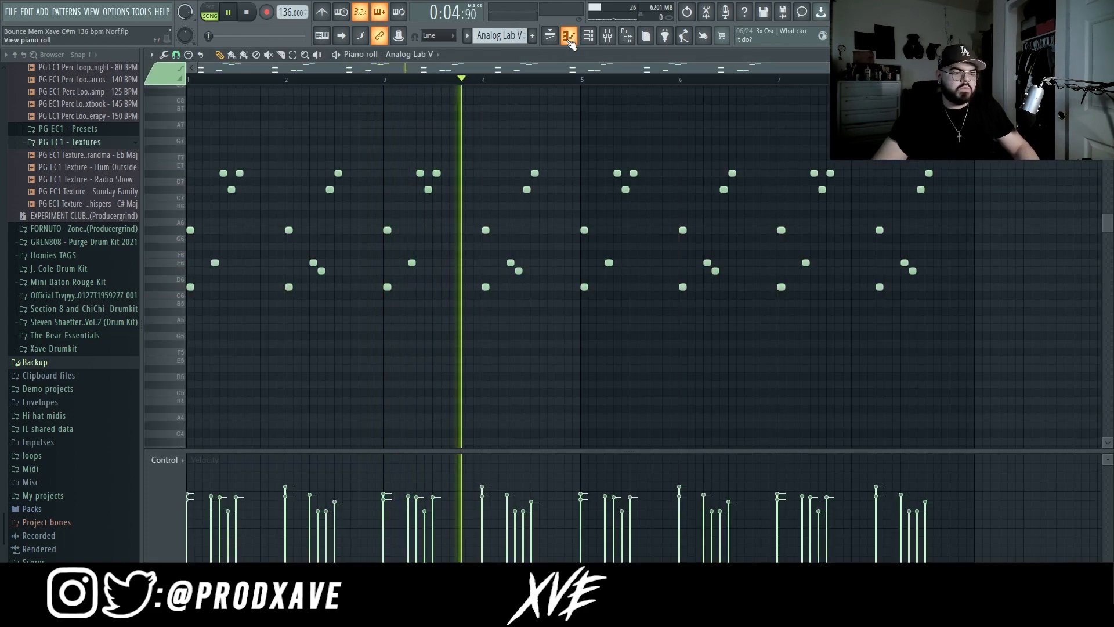
key("space")
Return to the mixer and play the Analog Lab V melody with its track effects enabled.
left_click(608, 36)
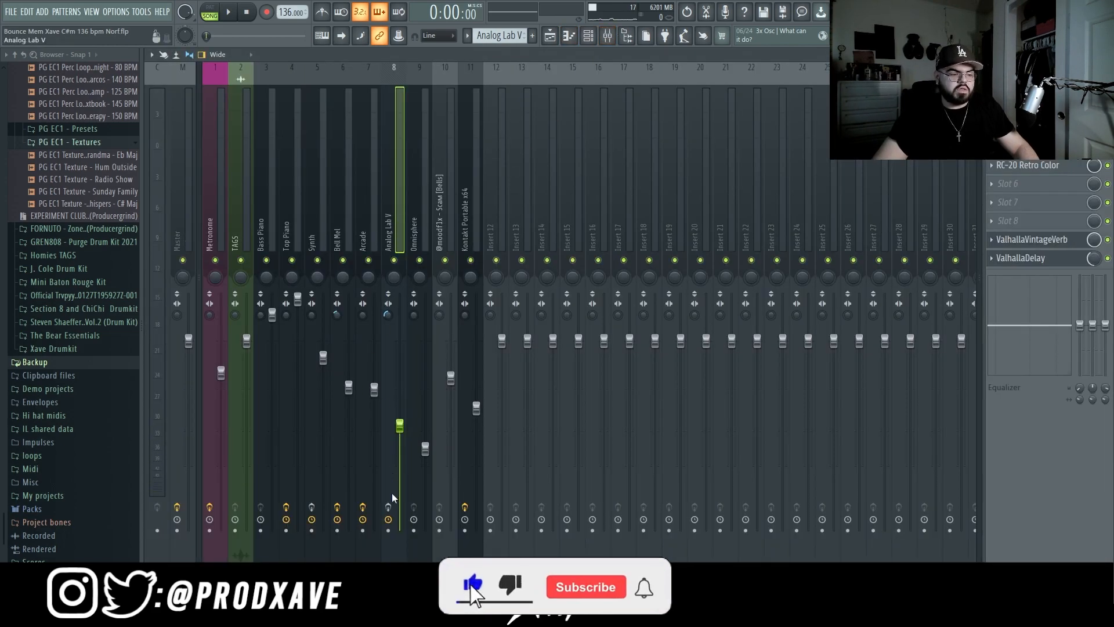
key("space")
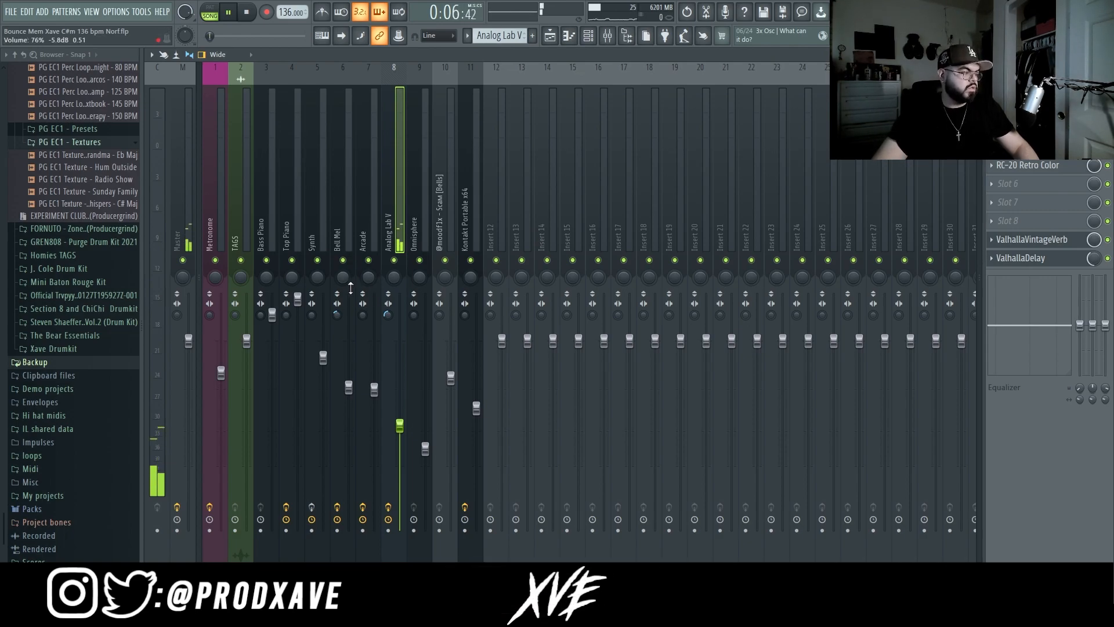
key("space")
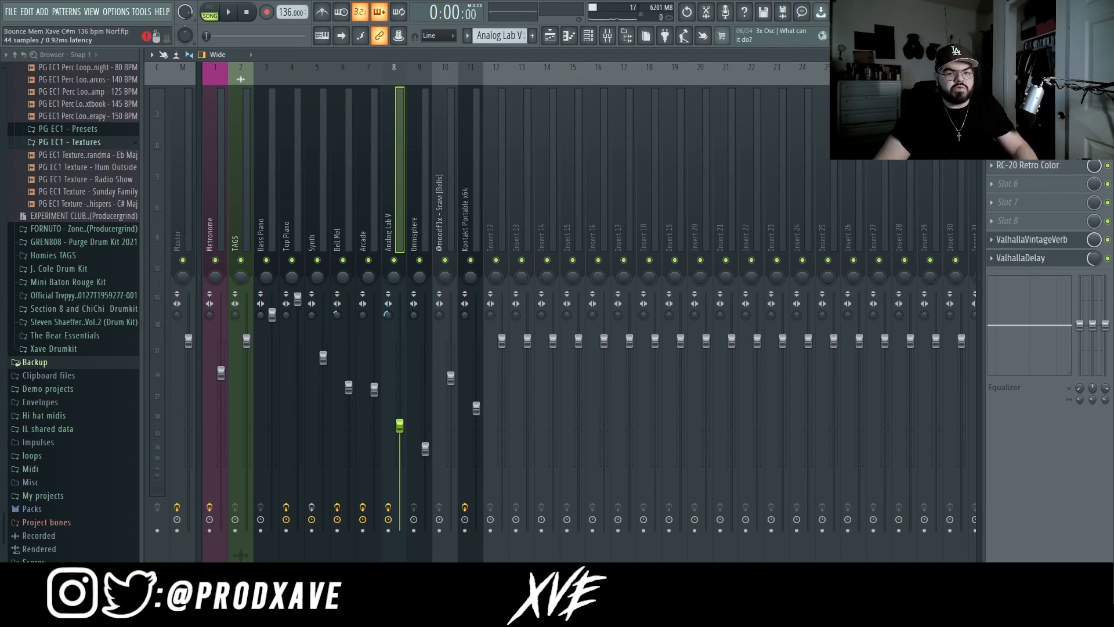
Inspect the Analog Lab V mixer track's Parametric EQ 2 and ValhallaVintageVerb settings.
left_click(1028, 91)
scroll(345, 250, "down", 5)
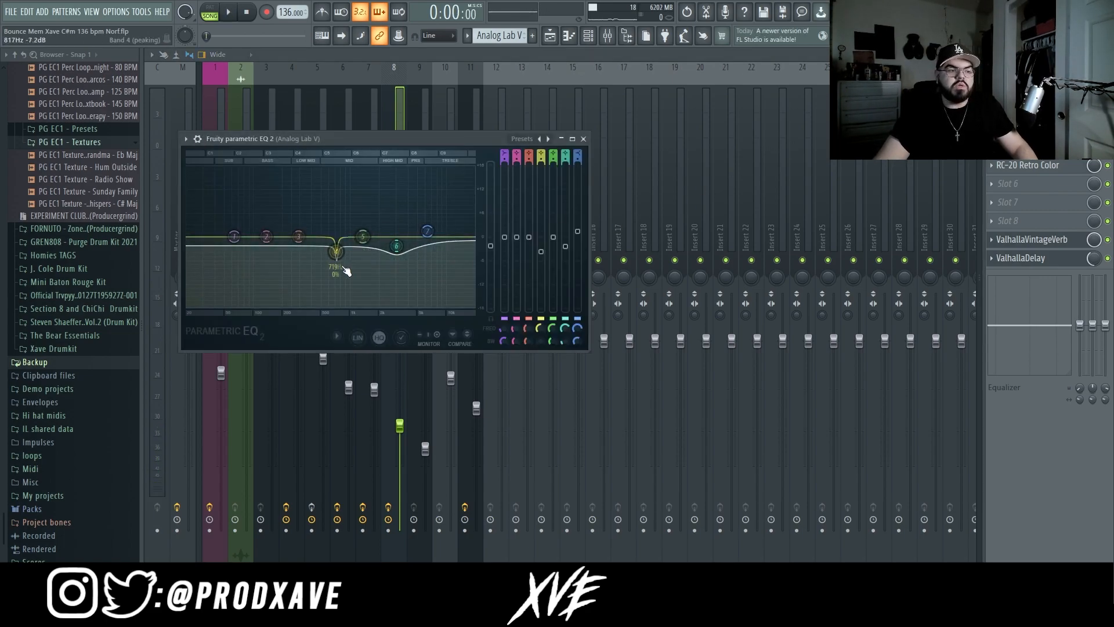
left_click(583, 138)
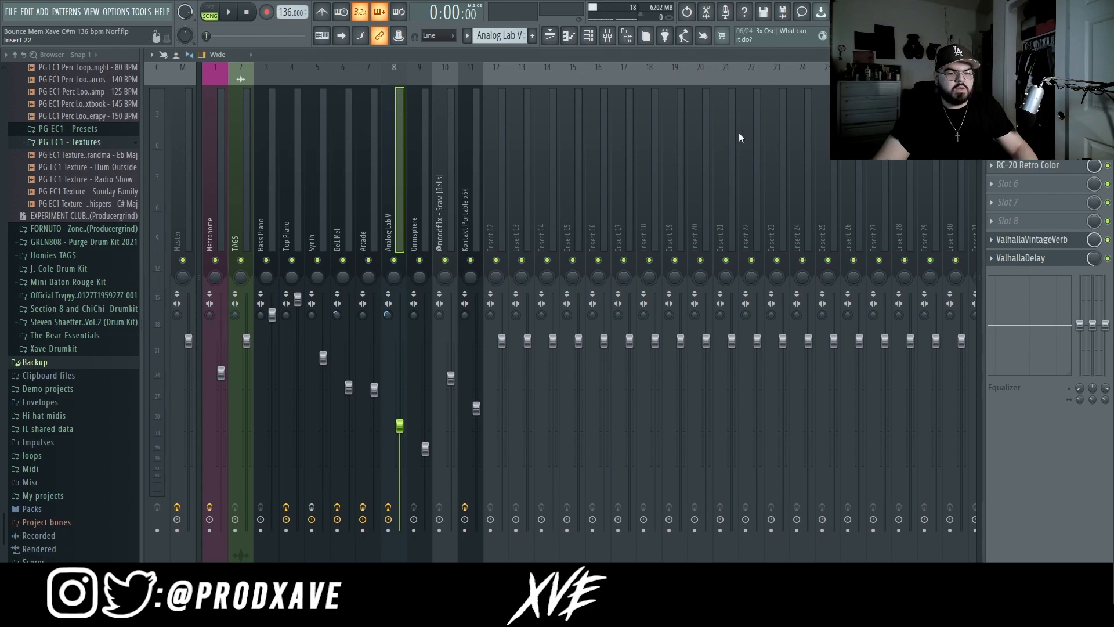
left_click(1027, 147)
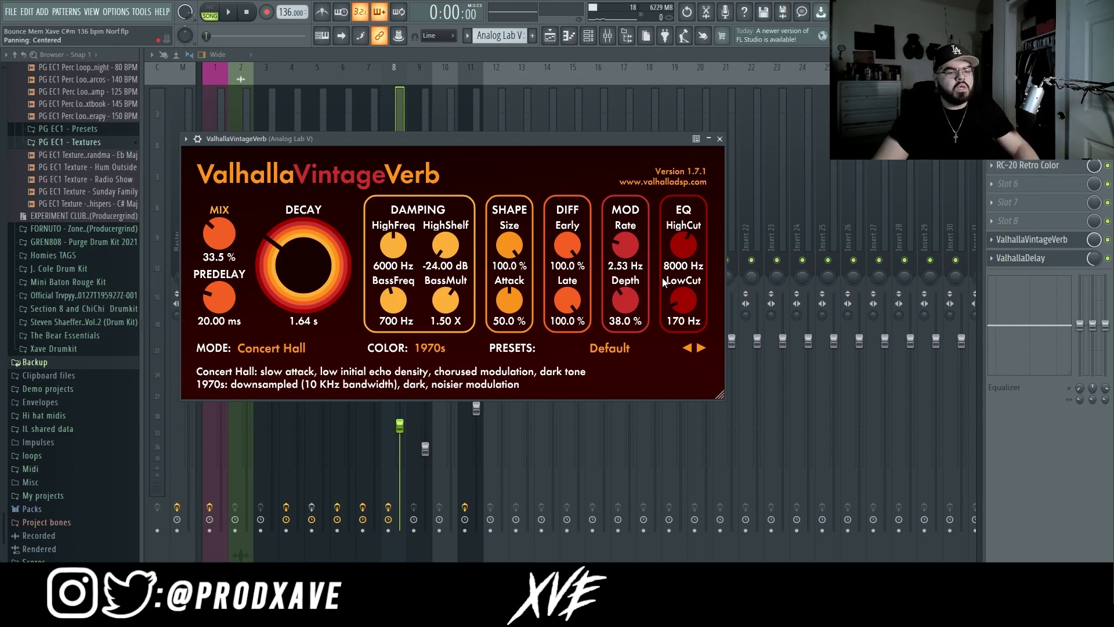
left_click(720, 138)
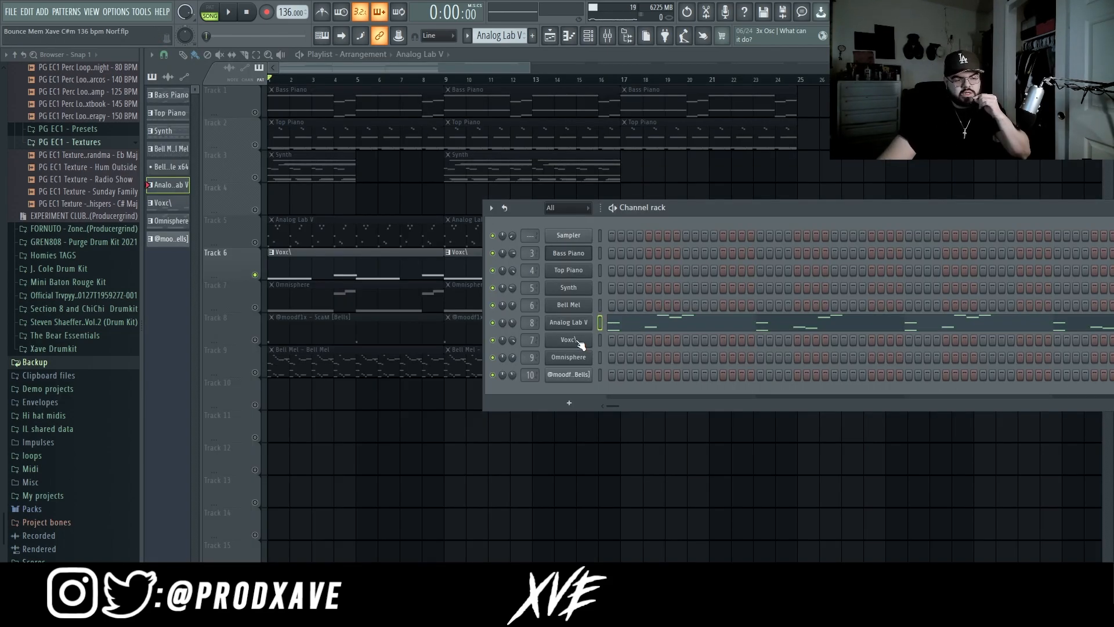
Play the Voxc melody in the piano roll and inspect its mixer effects: Parametric EQ 2, Fruity Free Filter and Fruity Reeverb 2.
left_click(579, 343)
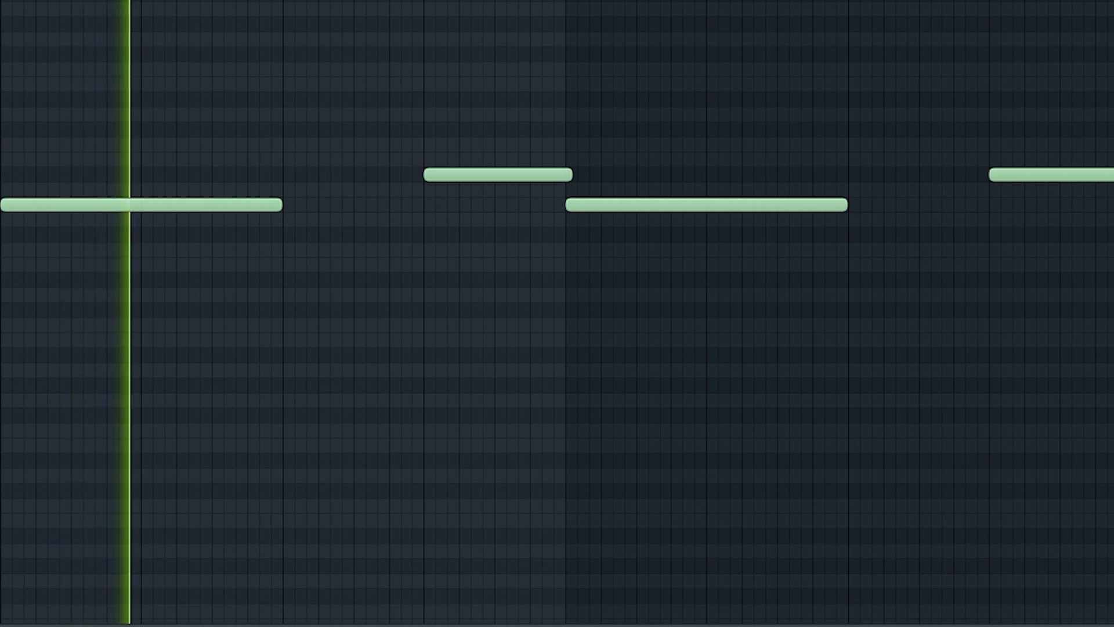
key("space")
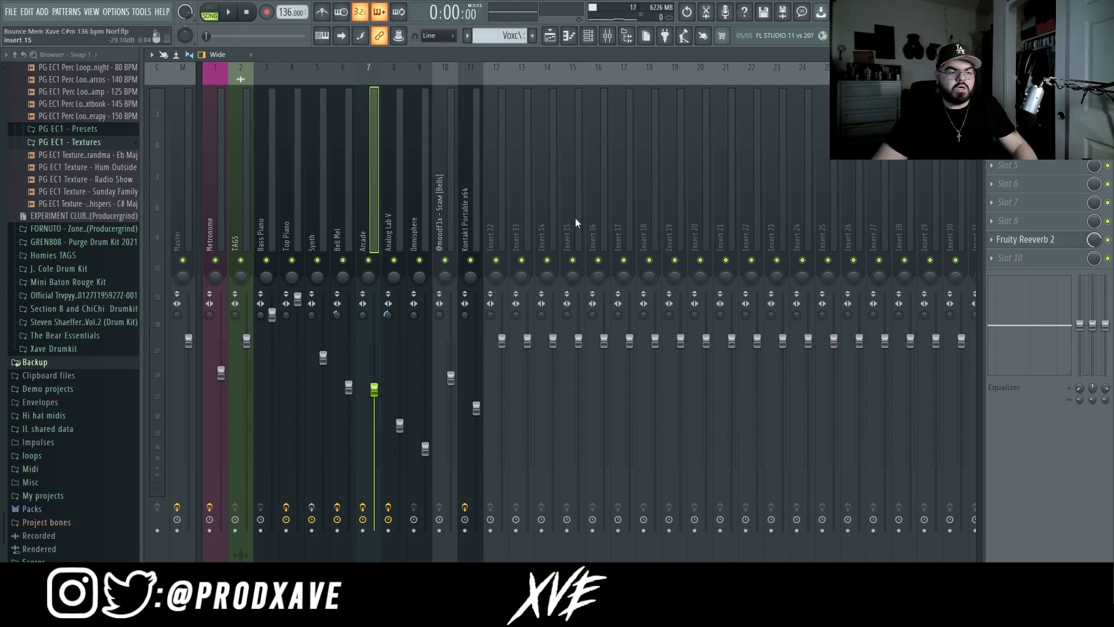
left_click(1024, 91)
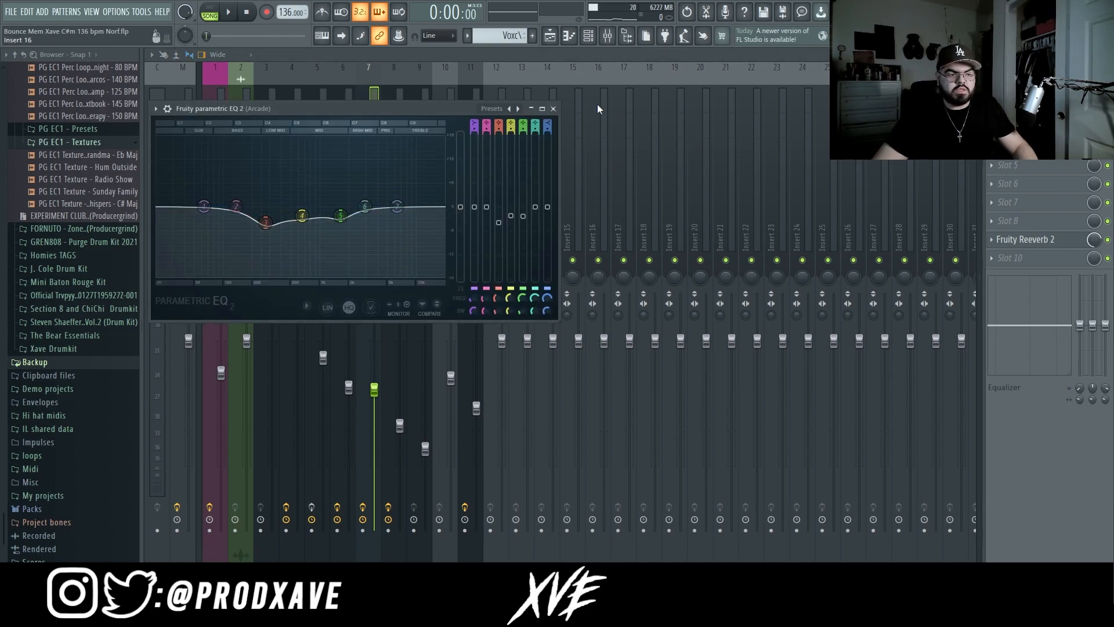
left_click(553, 108)
left_click(1024, 128)
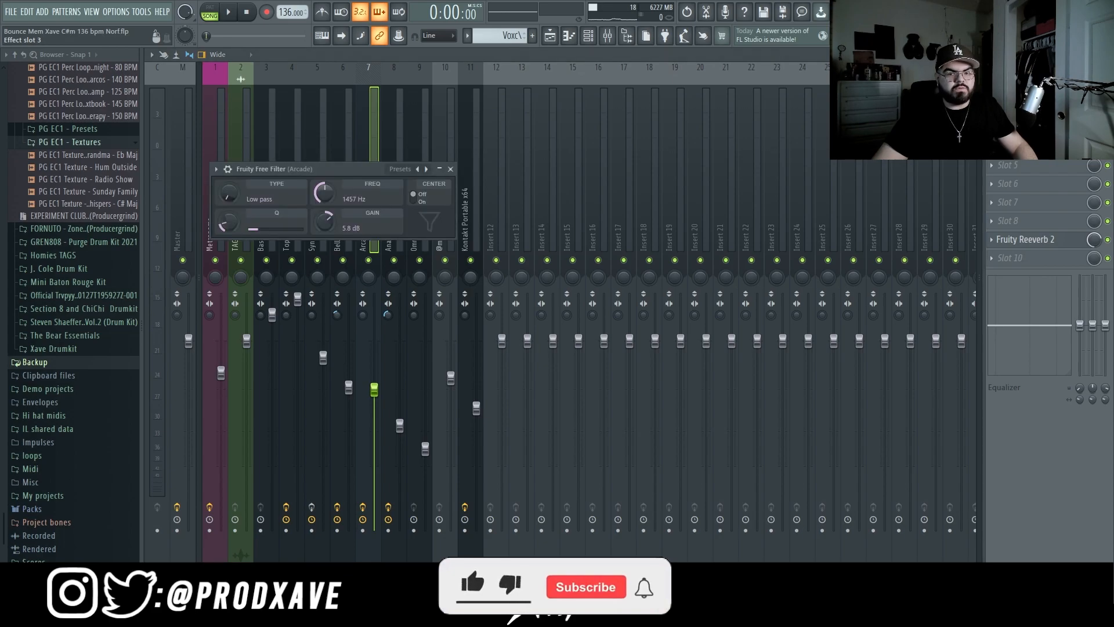
left_click(450, 169)
left_click(1017, 242)
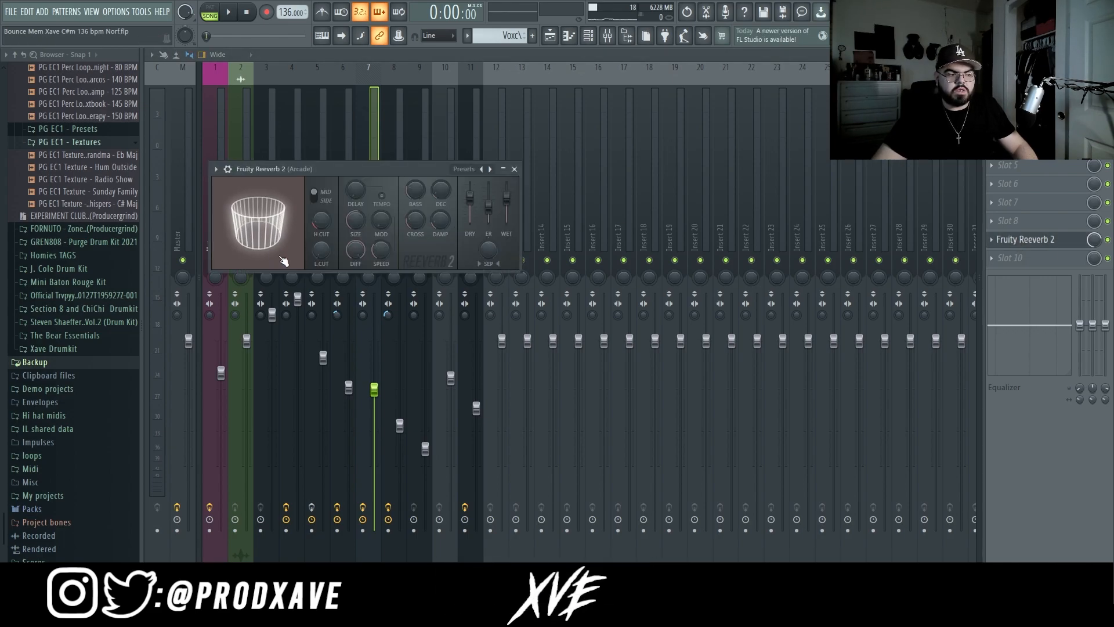
left_click(514, 168)
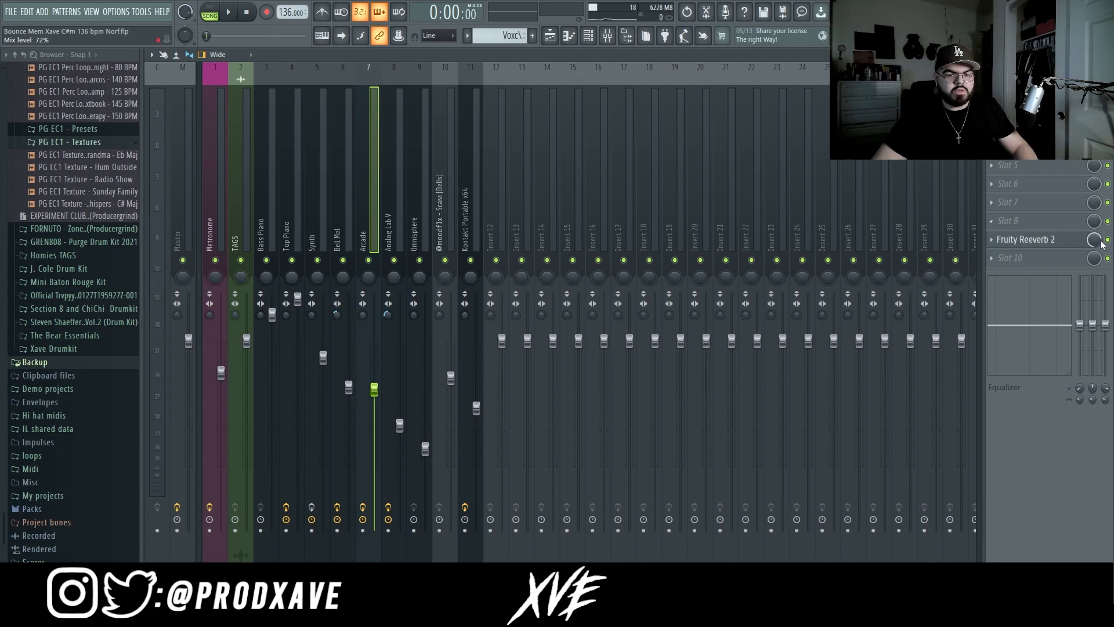
Check the Growler Moog Bass patch on the Omnisphere channel and open its melody in the piano roll.
left_click(550, 37)
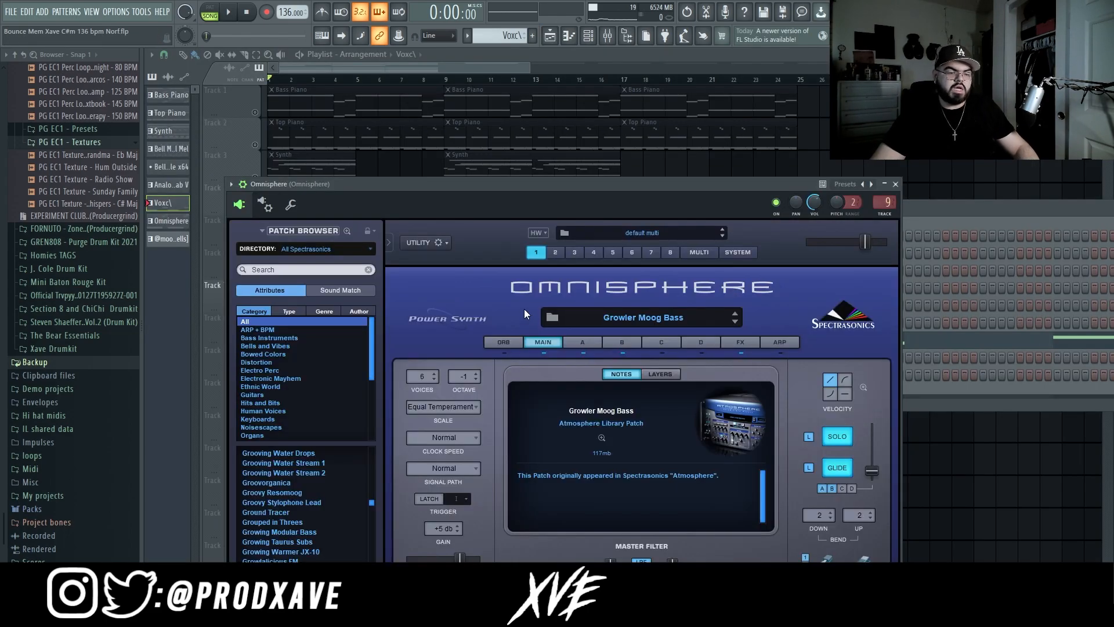
left_click(897, 185)
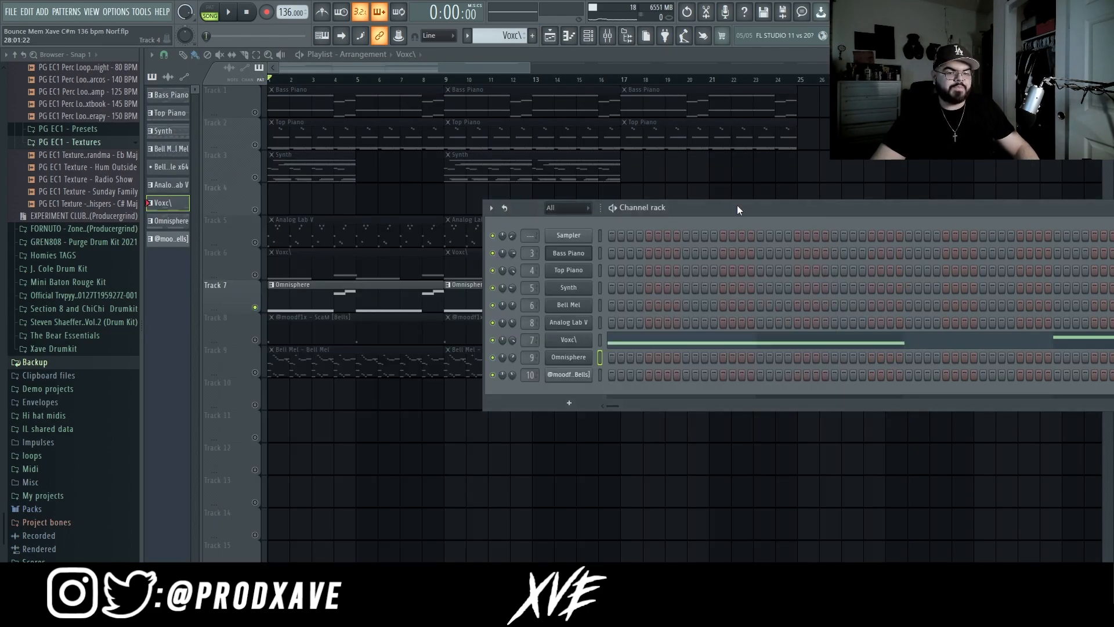
double_click(301, 299)
scroll(309, 78, "up", 1)
scroll(323, 163, "up", 1)
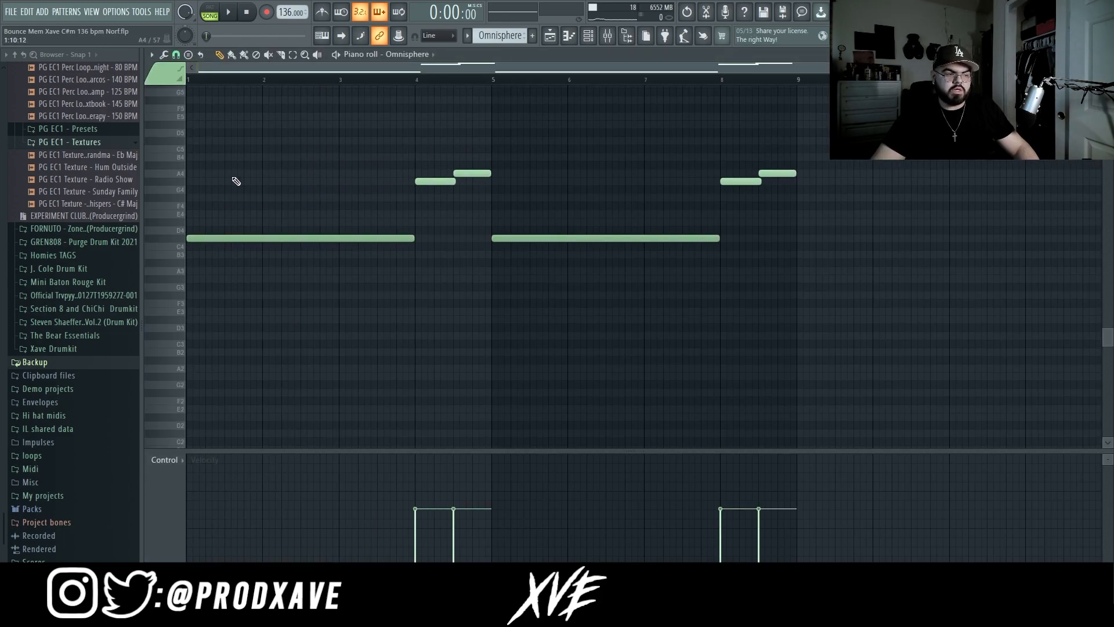
Select all the Omnisphere notes and play the melody in the piano roll.
key("ctrl+a")
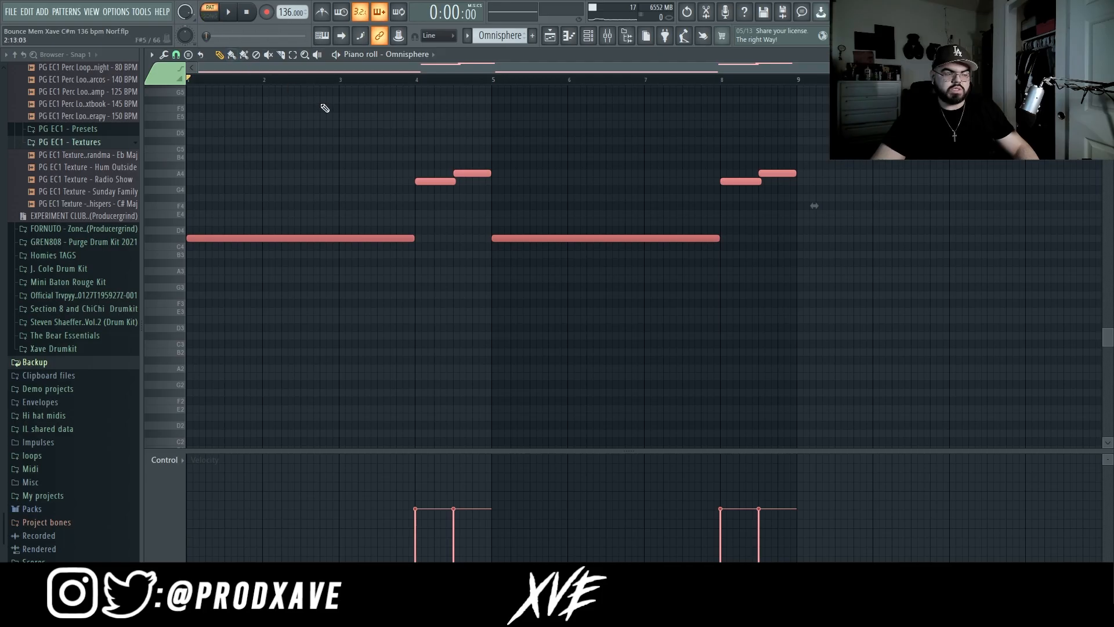
key("space")
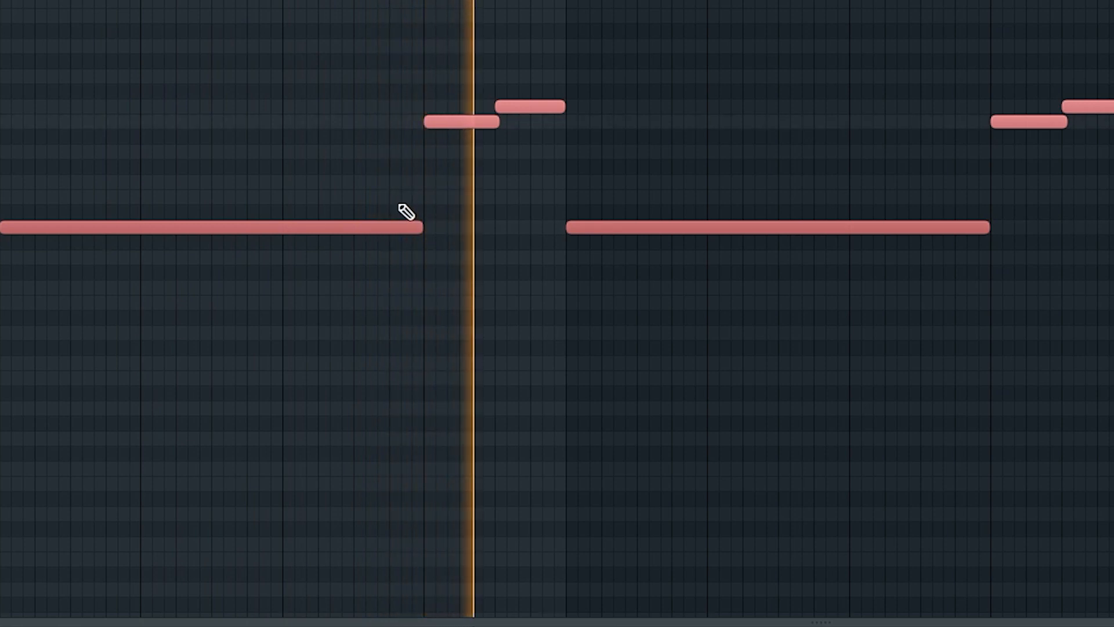
key("space")
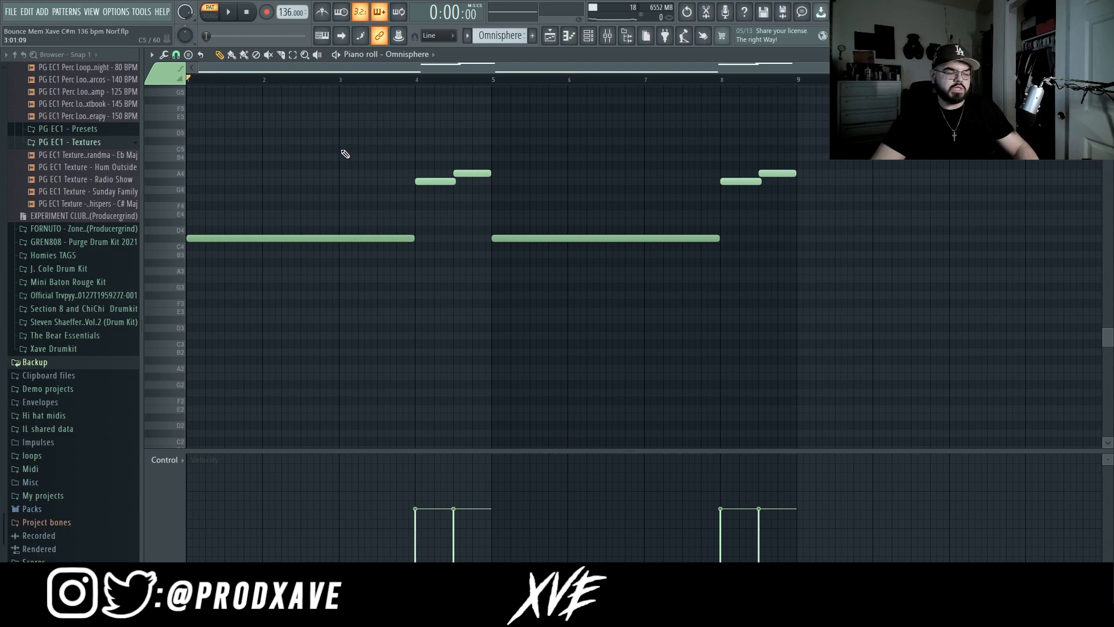
Expand the Xave Drumkit folder in the browser and view the Scaw [Bells] pattern's notes in the piano roll.
left_click(551, 38)
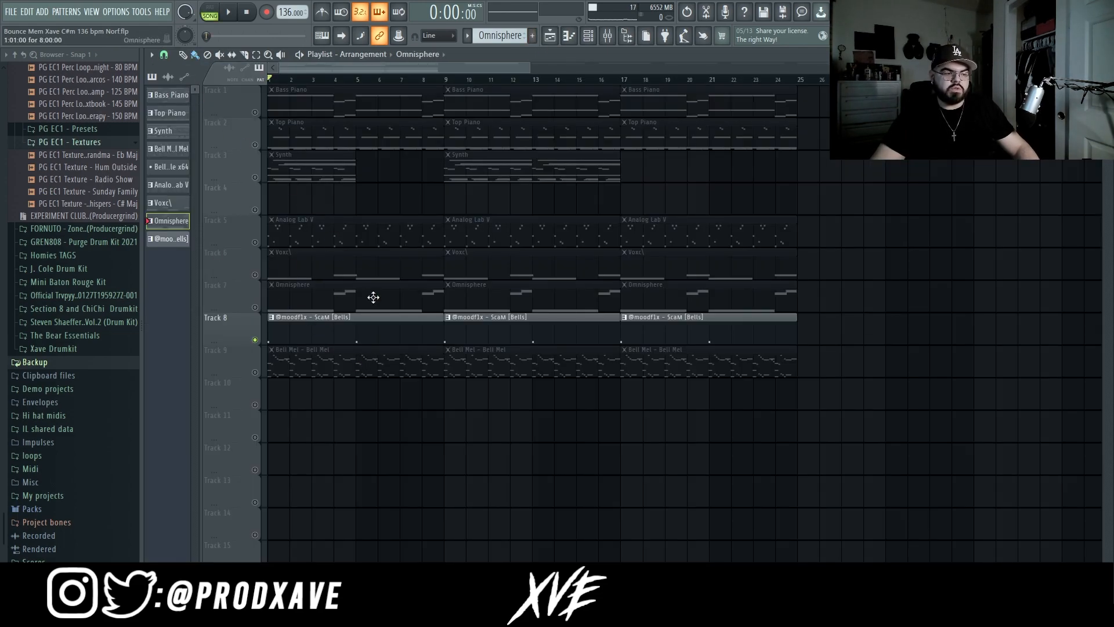
left_click(63, 352)
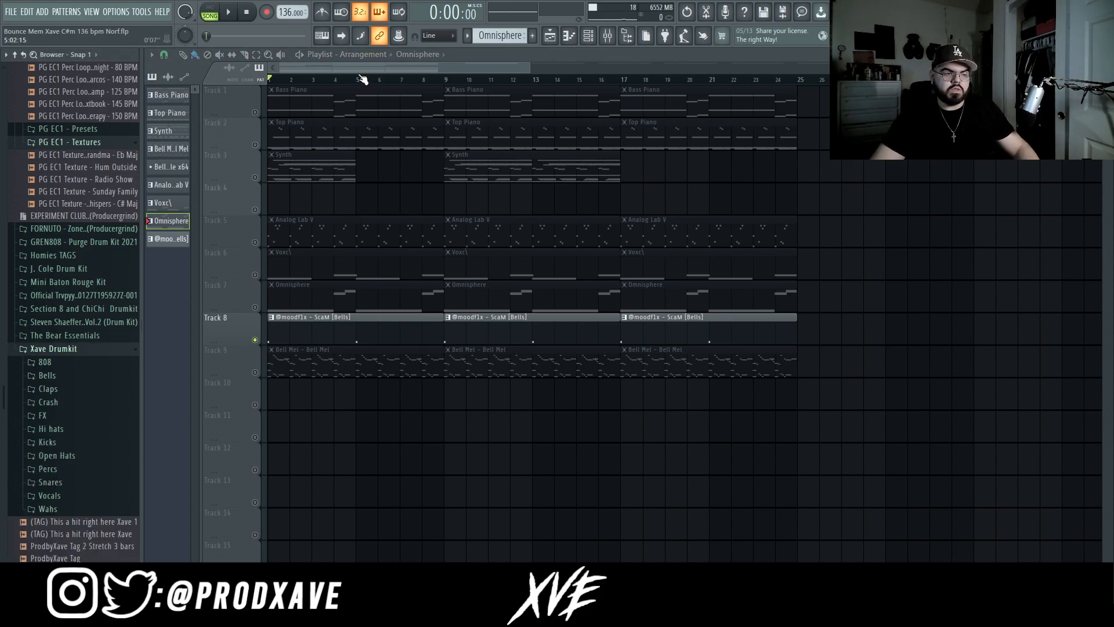
left_click_drag(365, 83, 255, 167)
double_click(329, 331)
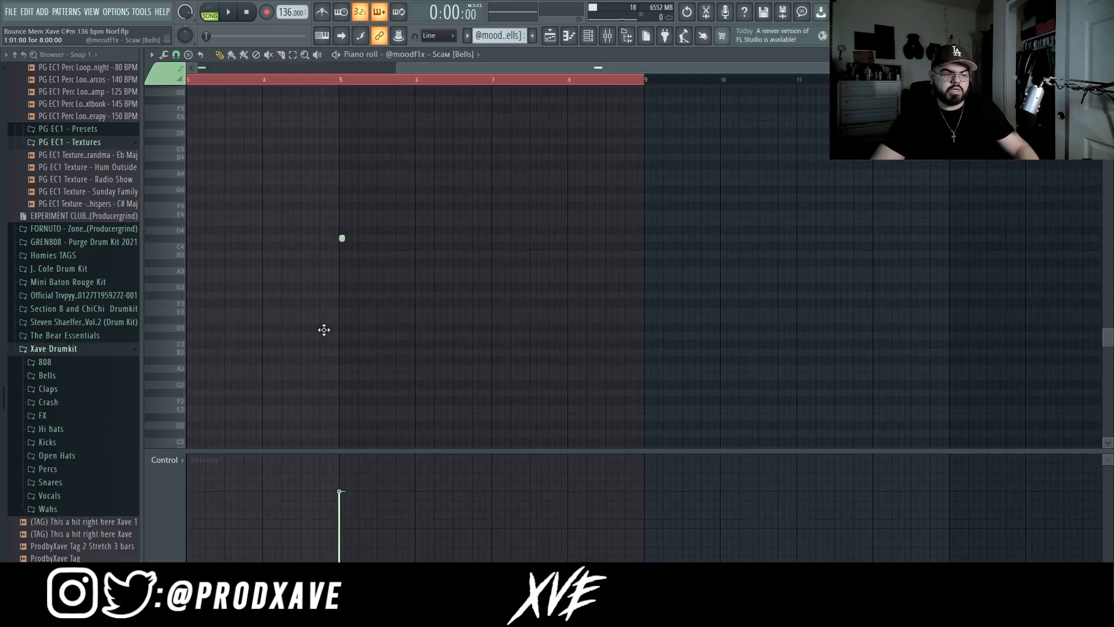
left_click(553, 37)
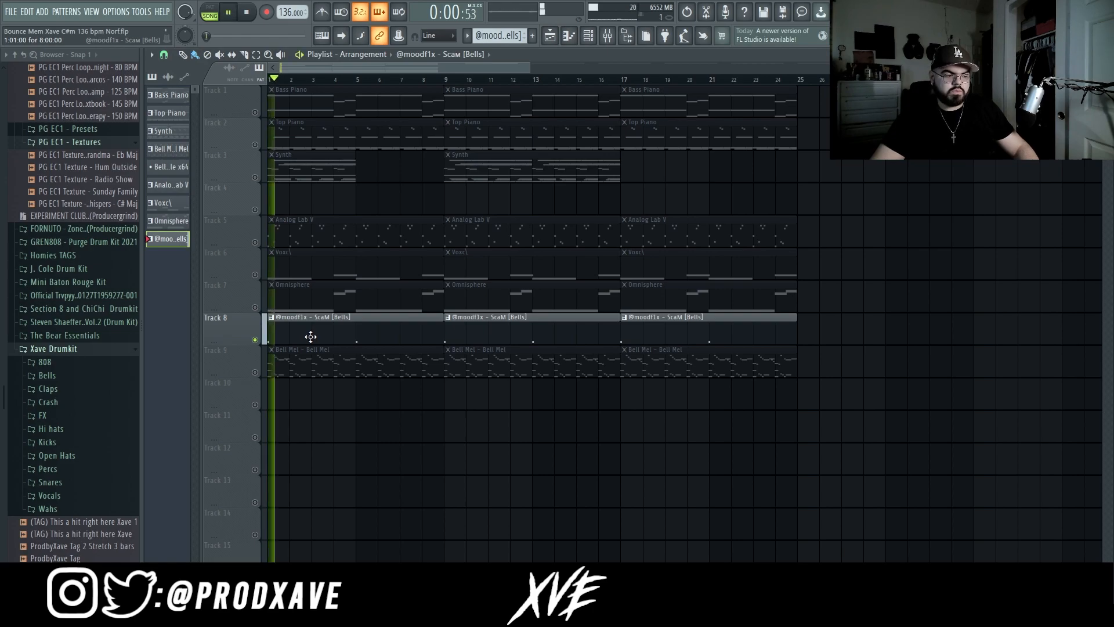
Play the soloed Scaw [Bells] track in the playlist, jumping to its hits at bars 5, 9 and 13.
key("space")
left_click(360, 80)
left_click(448, 80)
left_click(534, 81)
key("space")
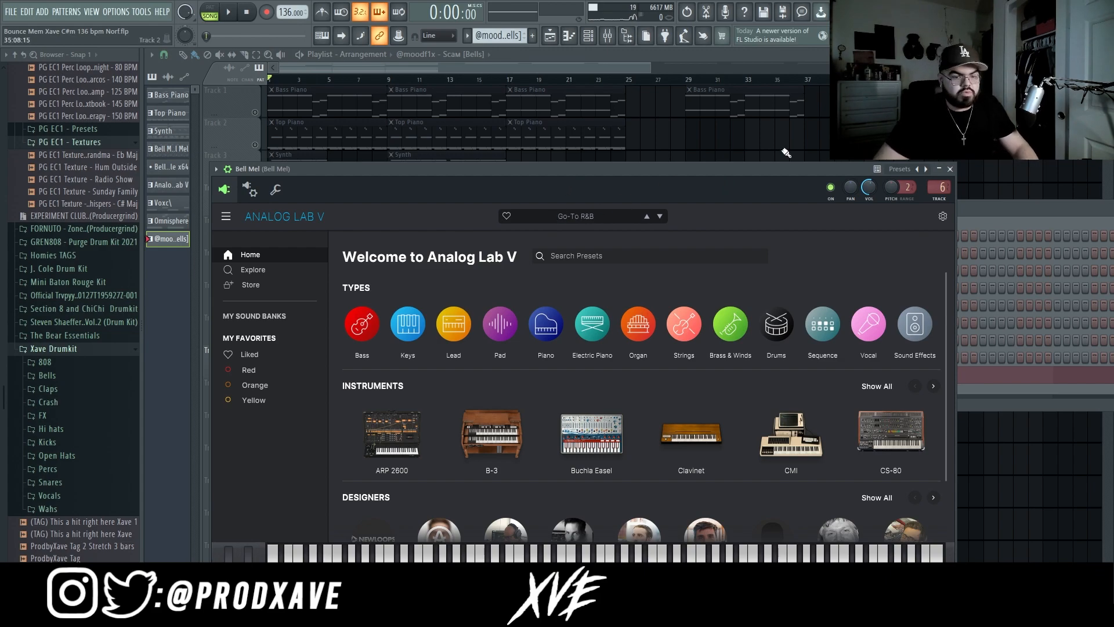
Close the Bell Mel channel's Analog Lab V window and play the Bell Mel melody in the piano roll.
left_click(951, 170)
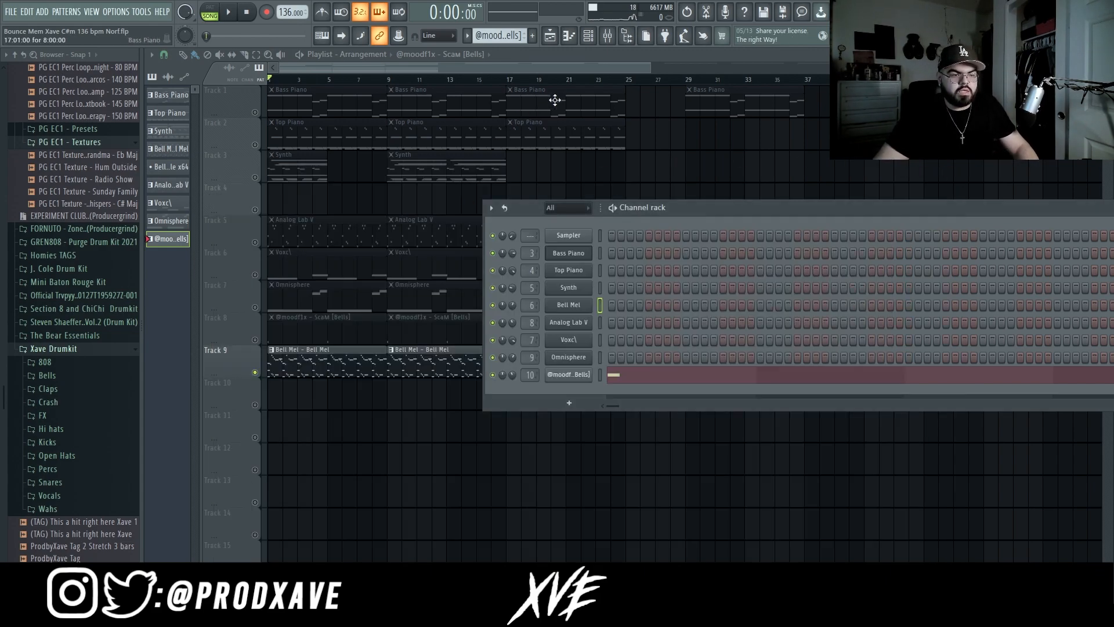
key("F6")
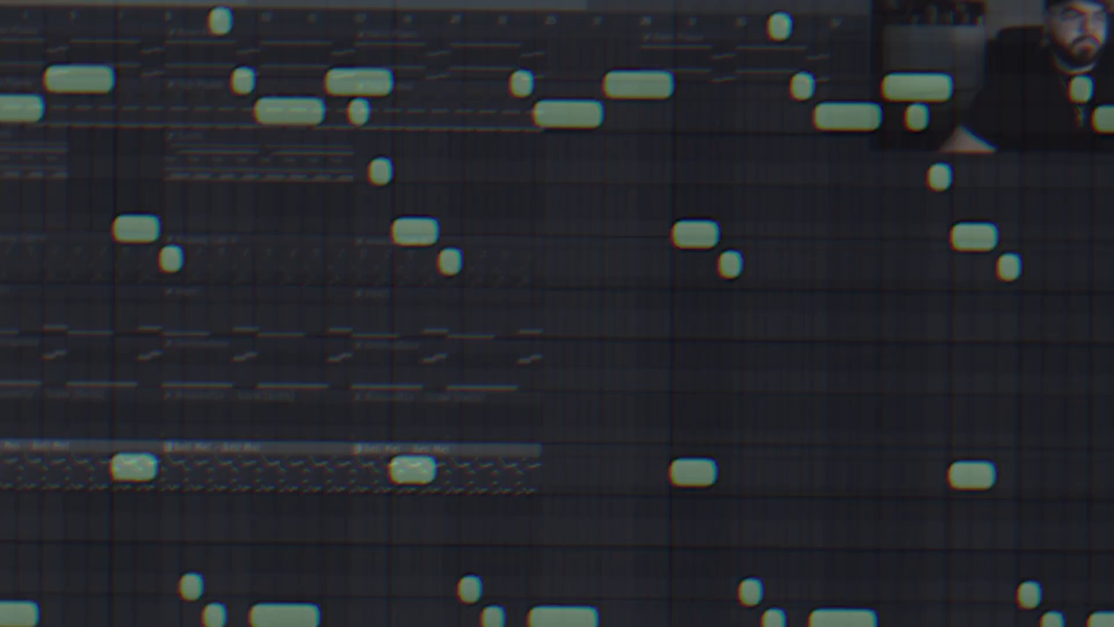
key("space")
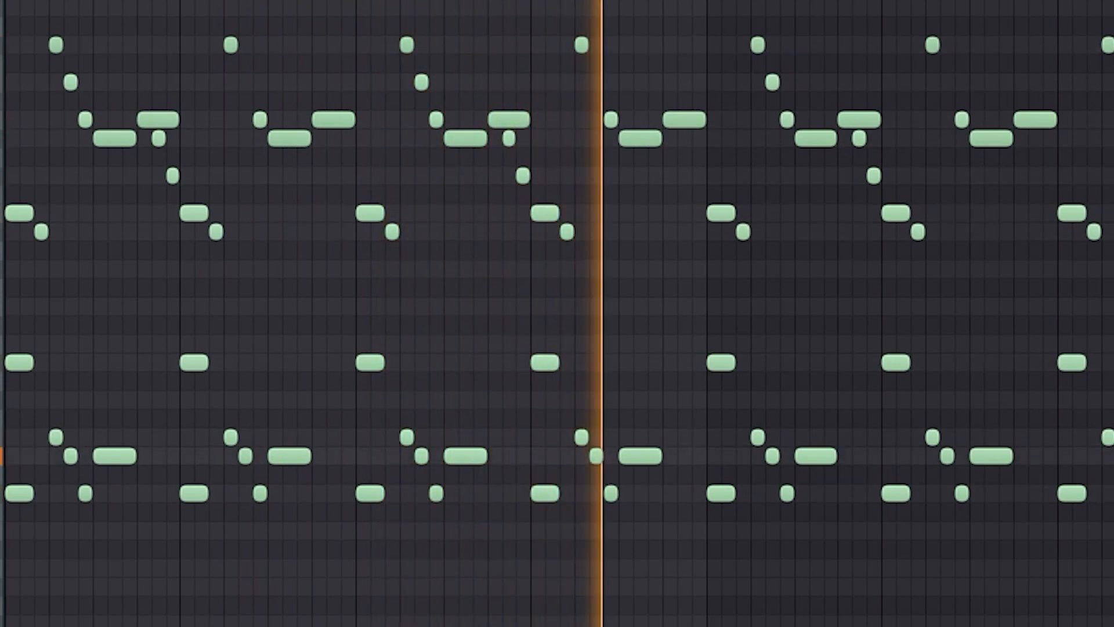
key("space")
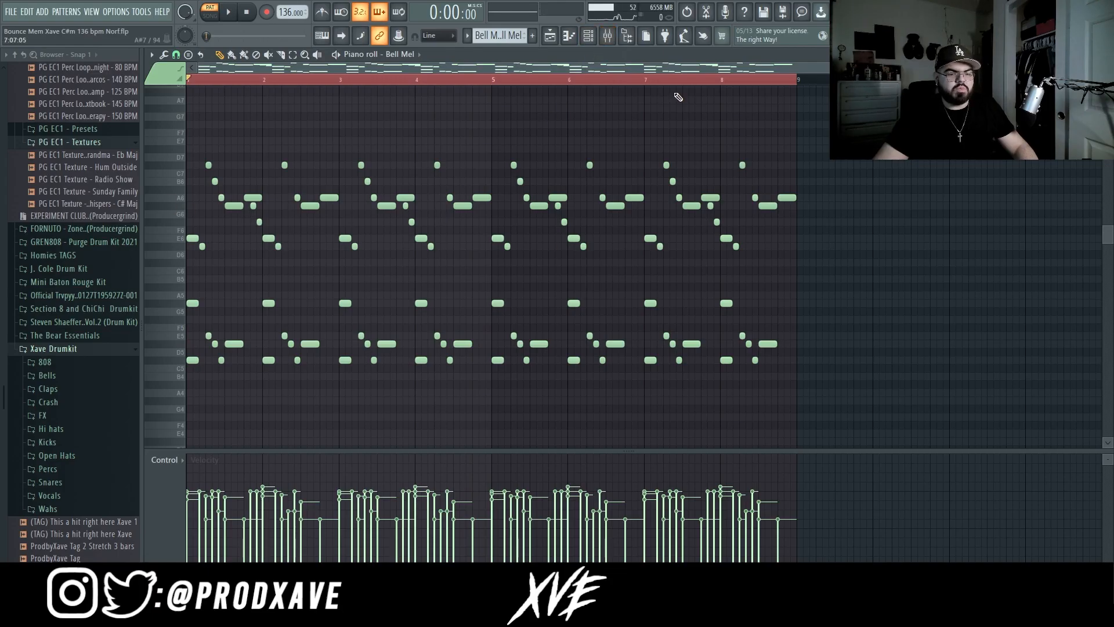
Replay the Bell Mel melody from the mixer and follow its notes in the piano roll.
left_click(605, 41)
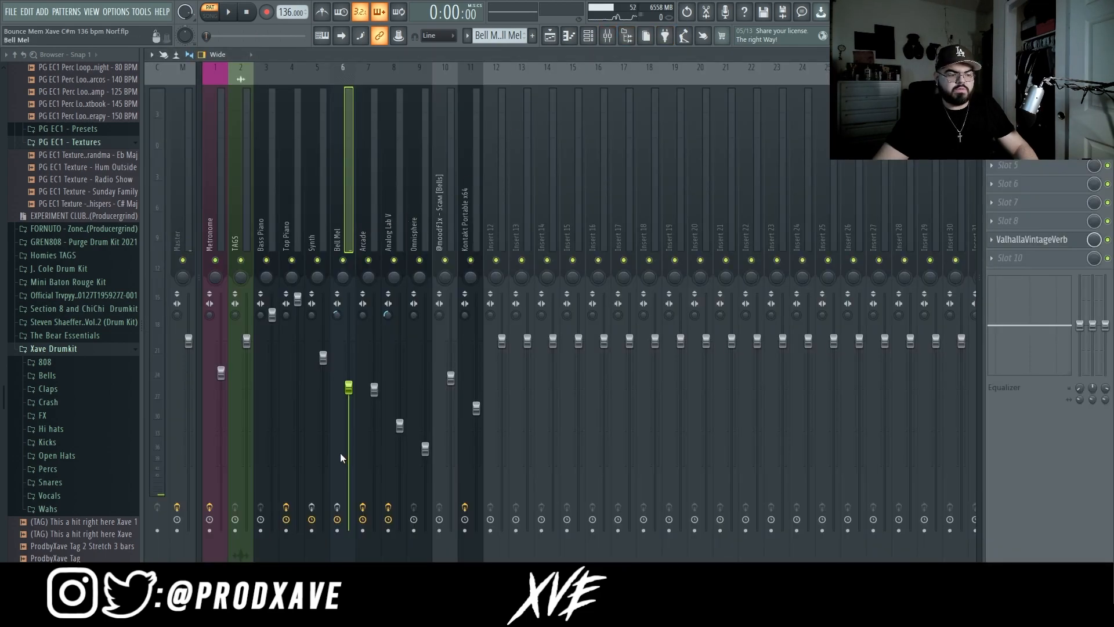
key("space")
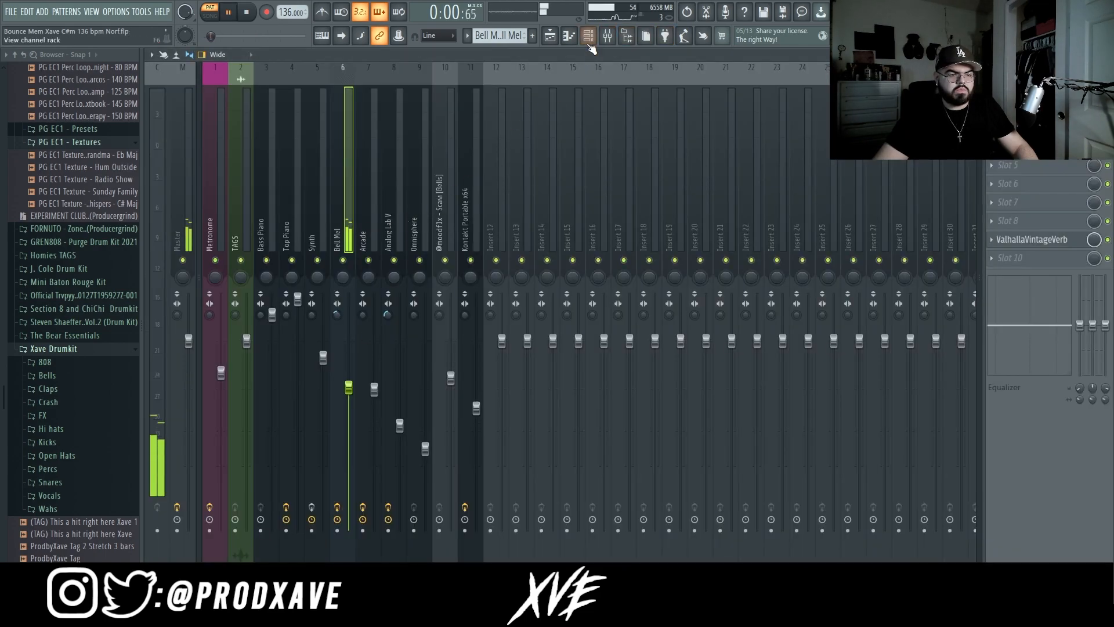
left_click(571, 37)
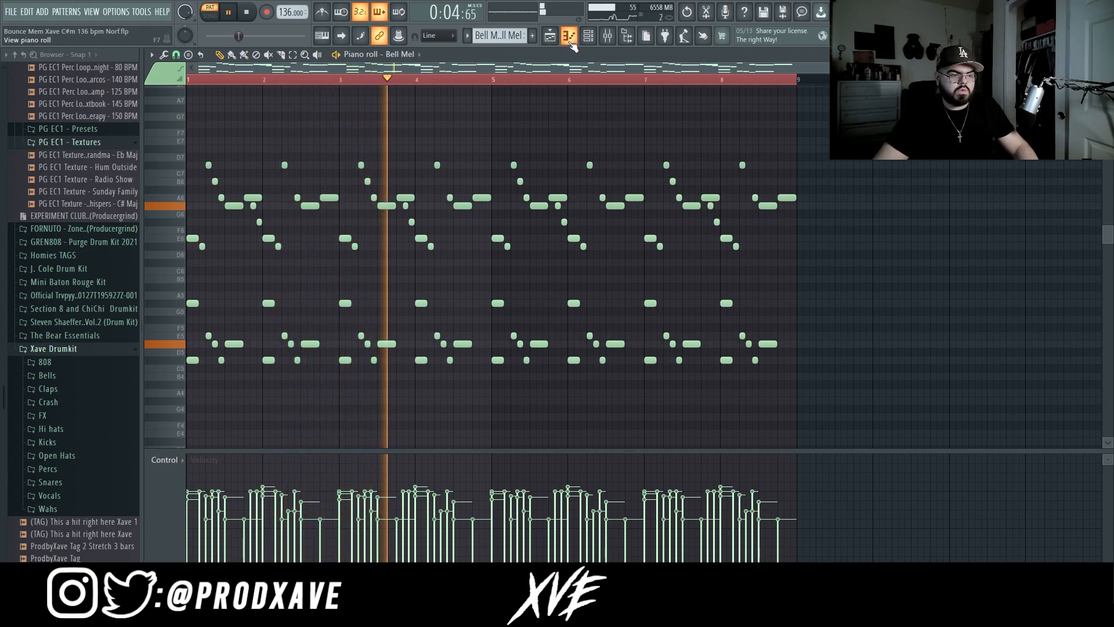
key("space")
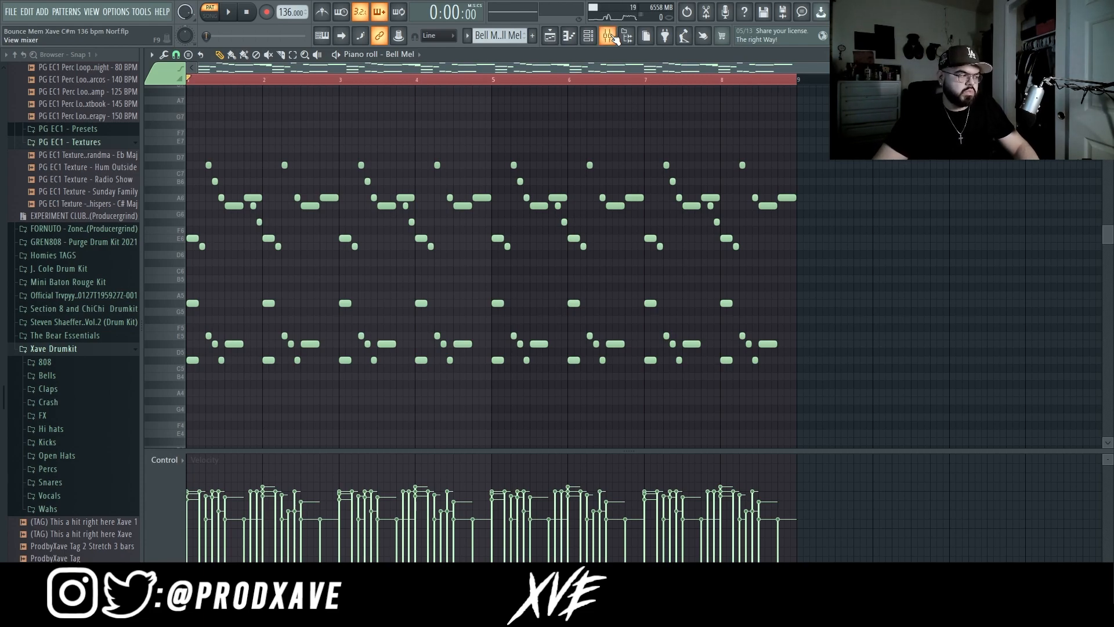
Inspect the Bell Mel mixer track's Parametric EQ 2 and ValhallaVintageVerb settings.
left_click(615, 37)
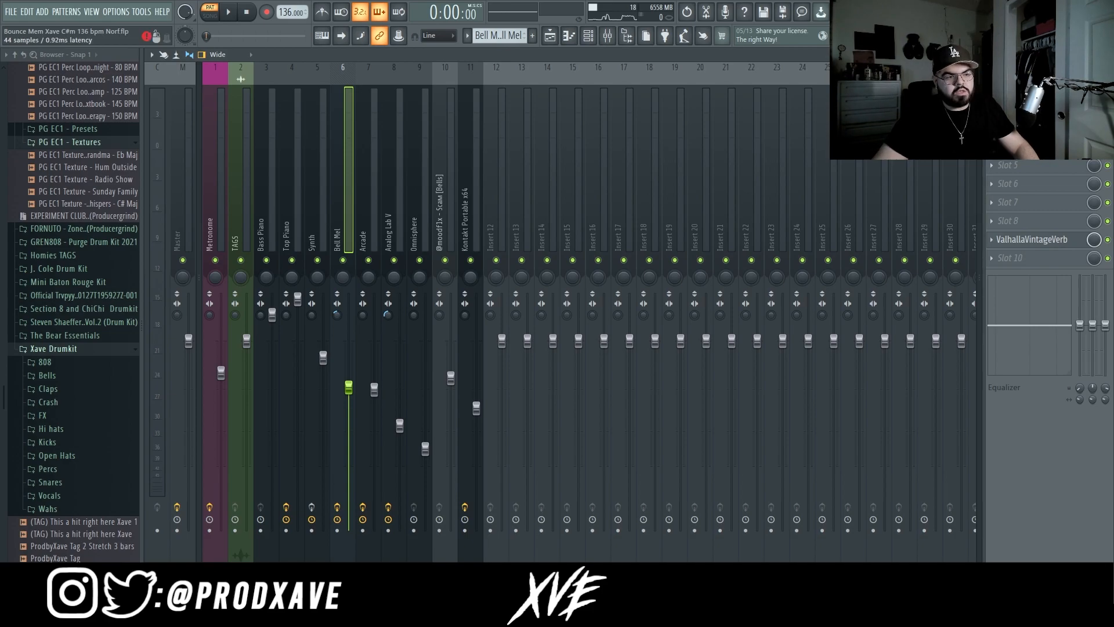
left_click(1030, 91)
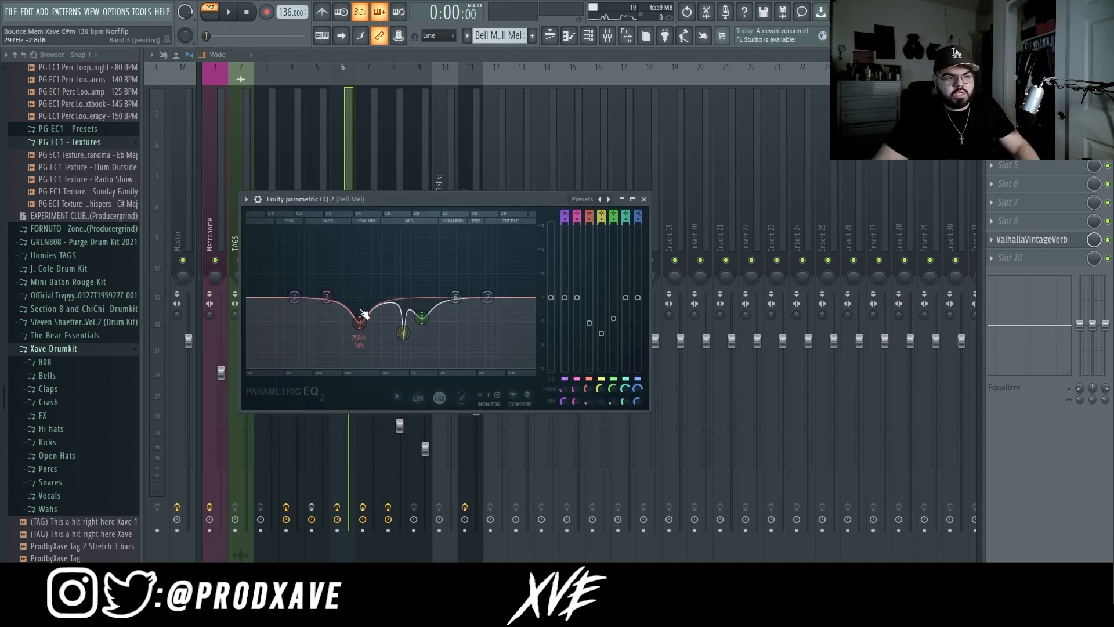
left_click(1031, 239)
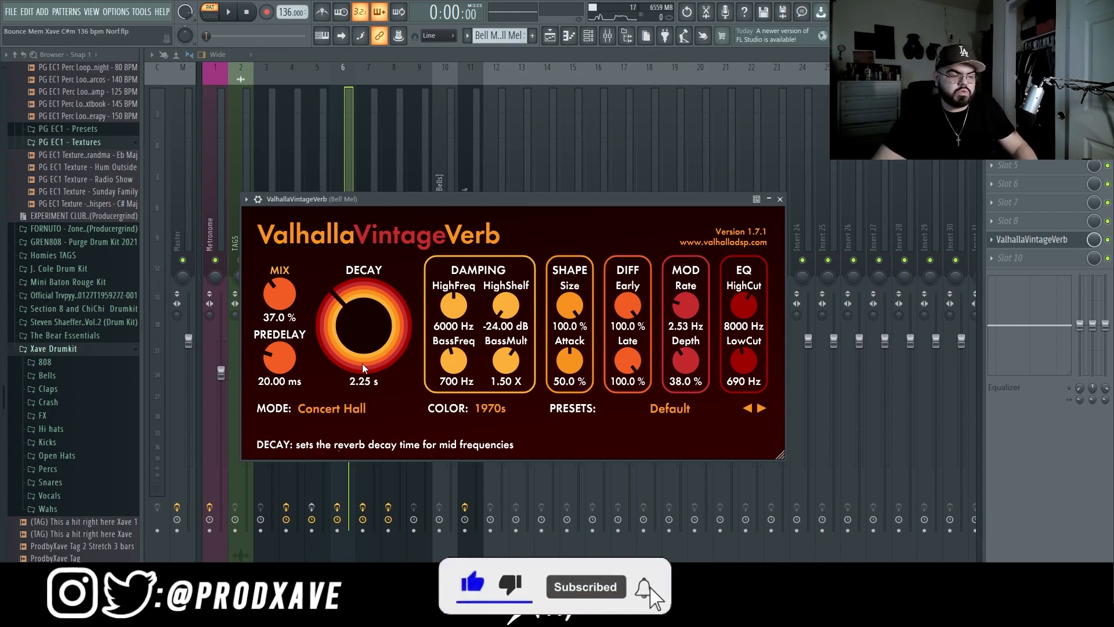
Unsolo Track 9 in the playlist and play the full arrangement with all layers.
left_click(559, 41)
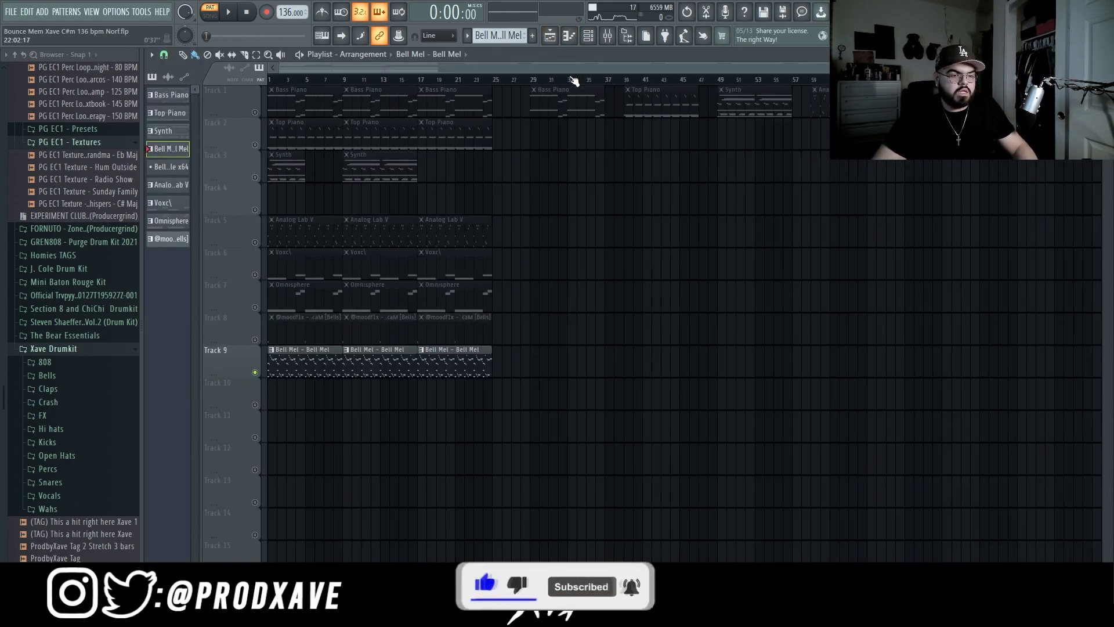
right_click(255, 372)
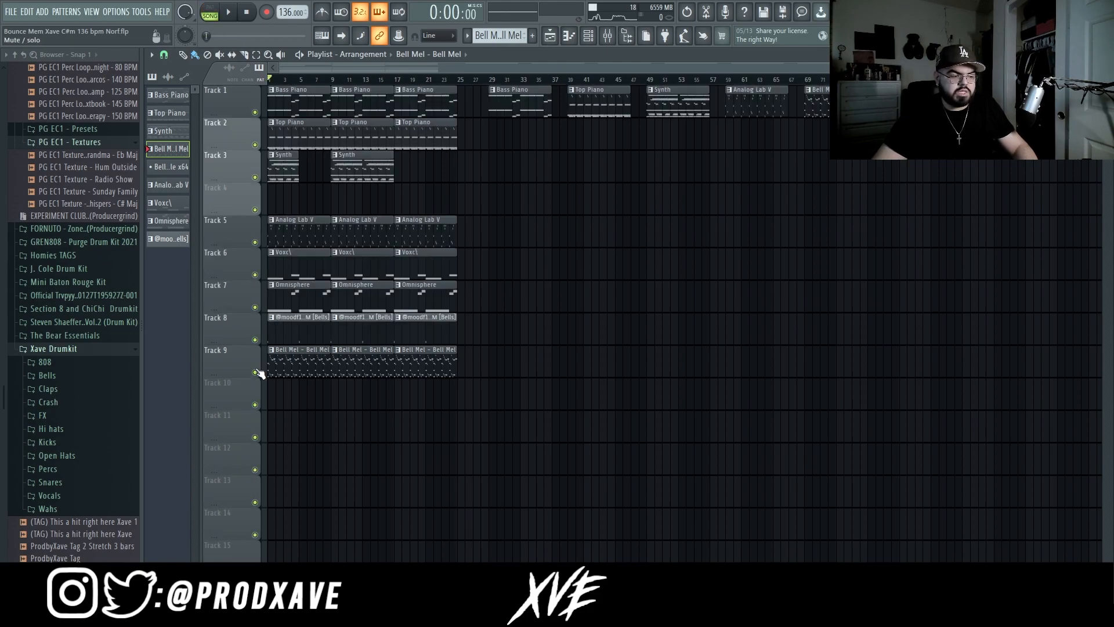
key("space")
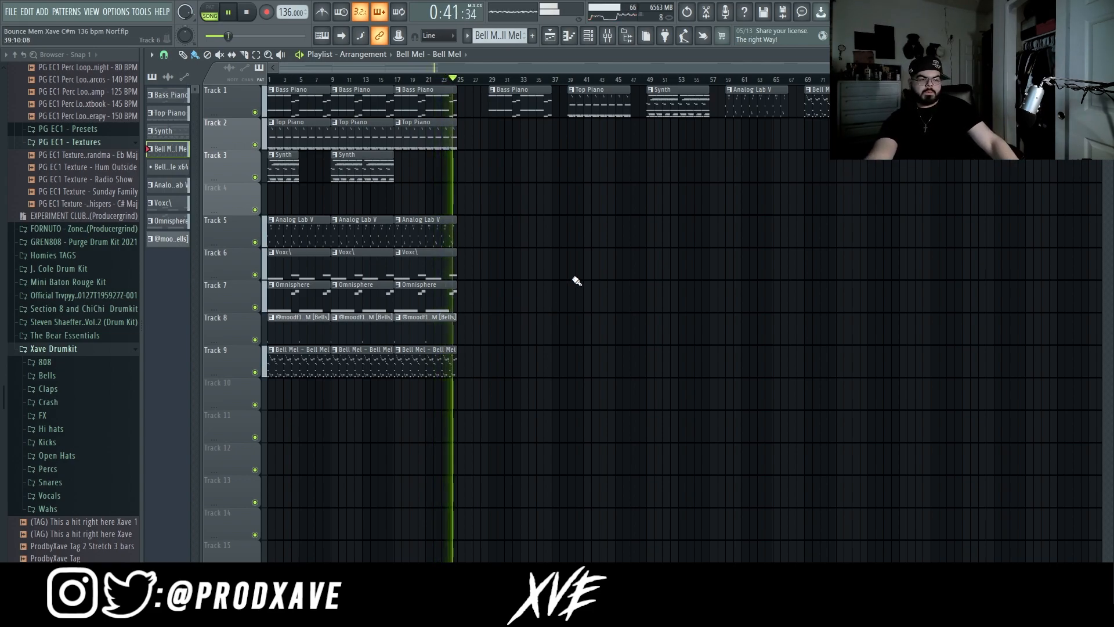
key("space")
Highlight the separate layer clips on Track 1 from bar 29 onward and clear the selection.
scroll(476, 82, "down", 1)
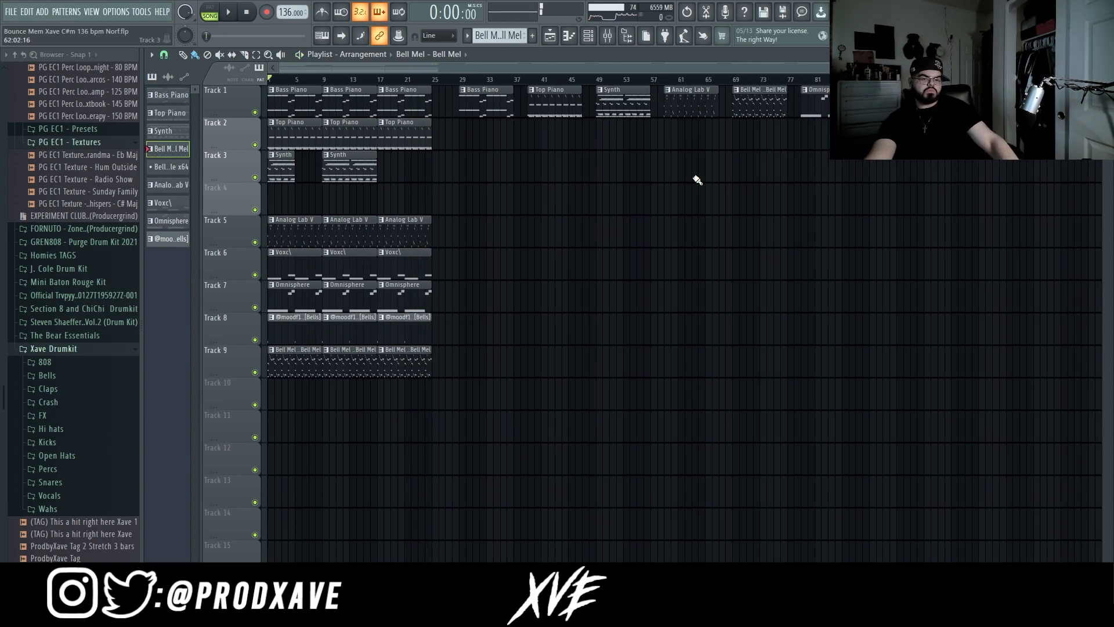
left_click_drag(470, 100, 963, 102)
scroll(515, 85, "up", 1)
scroll(517, 88, "down", 1)
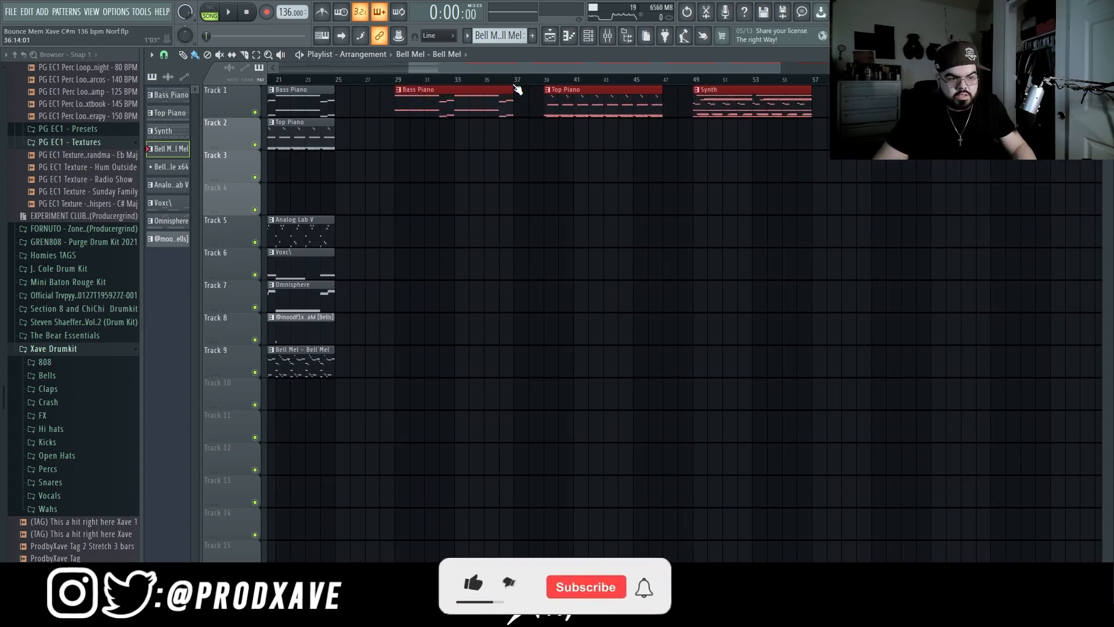
left_click(521, 78, "ctrl")
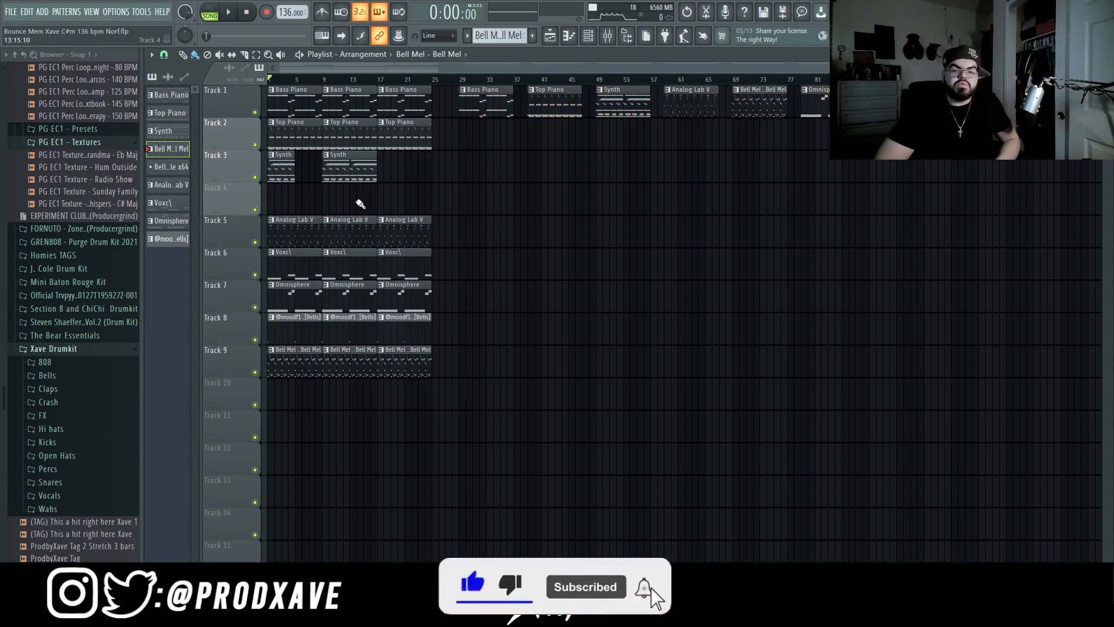